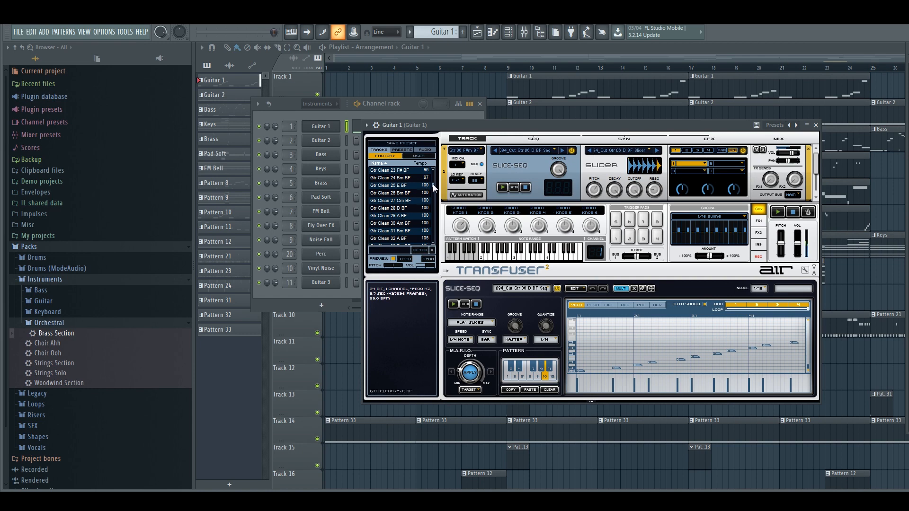
# - Go back up from the Guitar Loops V1 folder to the top level of the factory tracks
pyautogui.moveTo(433, 187); pyautogui.dragTo(440, 172)
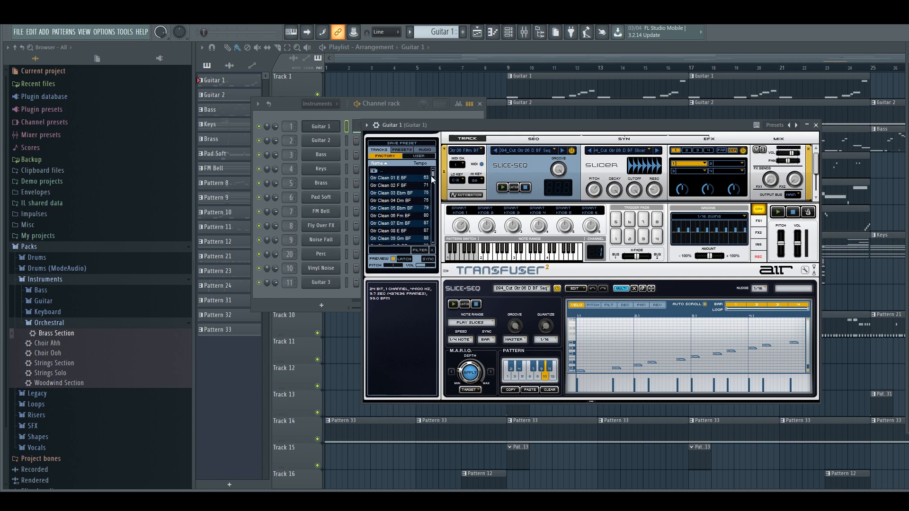
pyautogui.click(402, 171)
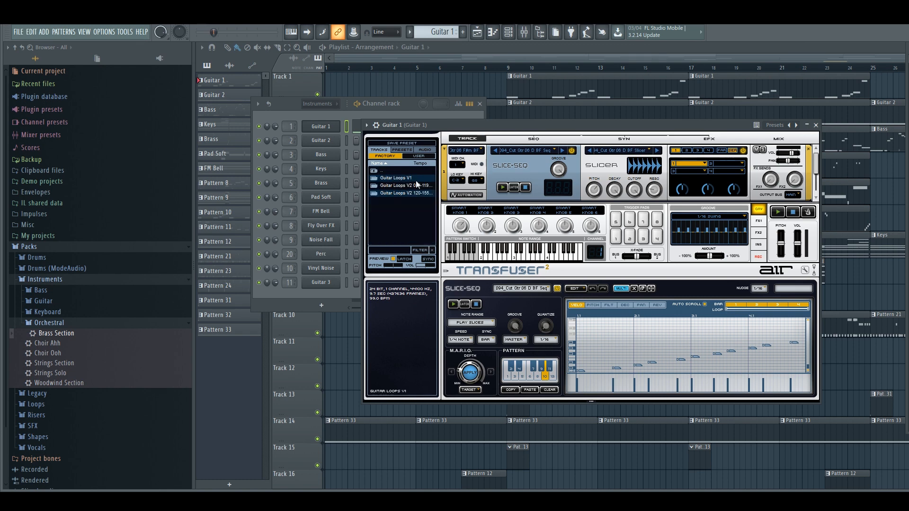
pyautogui.click(392, 170)
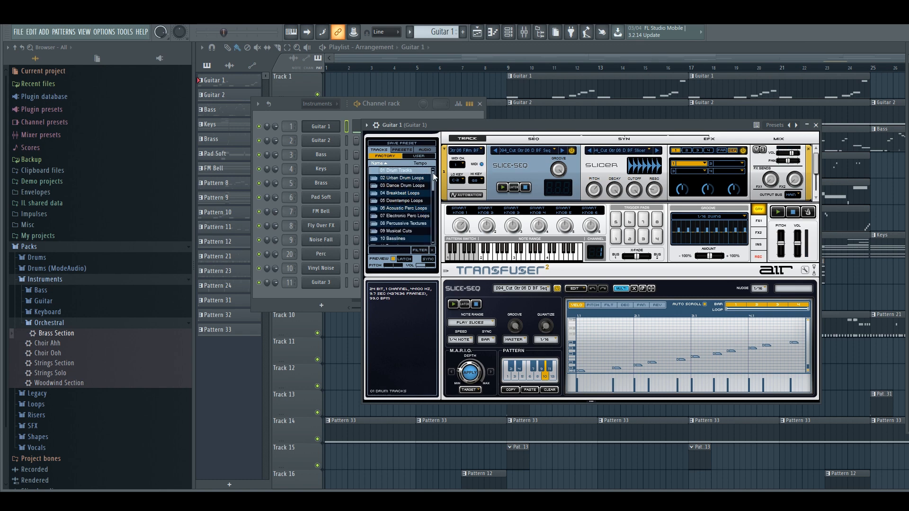
# - Open the 12 Guitar Loops category in the factory tracks and enter its Guitar Loops V1 folder
pyautogui.moveTo(433, 176)
pyautogui.mouseDown()
pyautogui.moveTo(432, 208)
pyautogui.moveTo(433, 171)
pyautogui.mouseUp()
pyautogui.moveTo(436, 186)
pyautogui.mouseDown()
pyautogui.moveTo(433, 201)
pyautogui.moveTo(433, 184)
pyautogui.mouseUp()
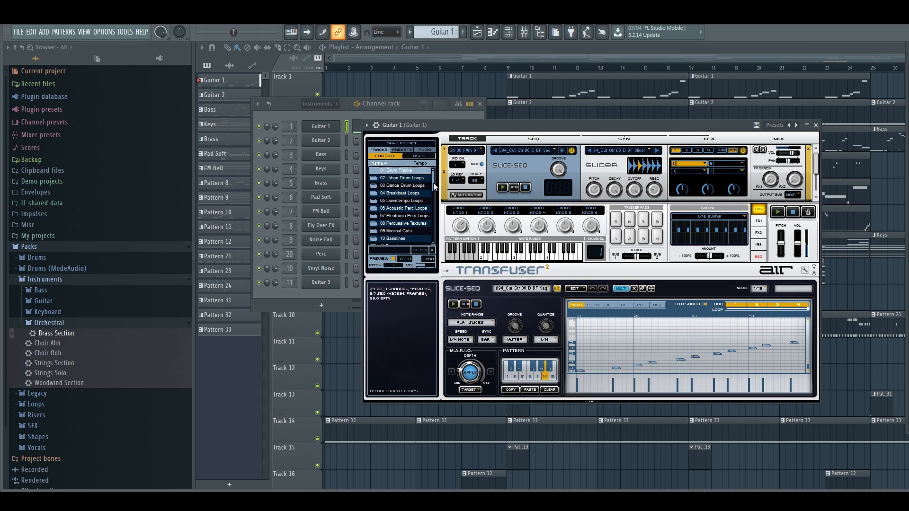
pyautogui.moveTo(433, 183); pyautogui.dragTo(437, 197)
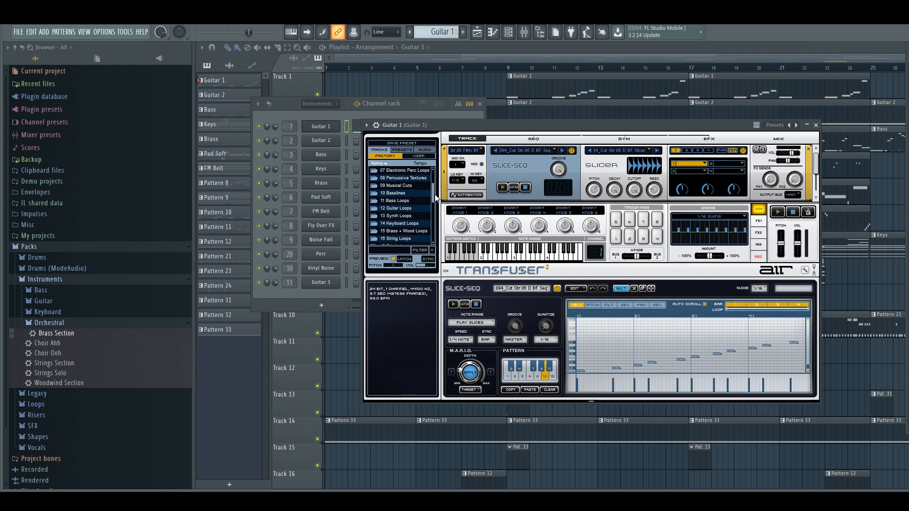
pyautogui.doubleClick(409, 210)
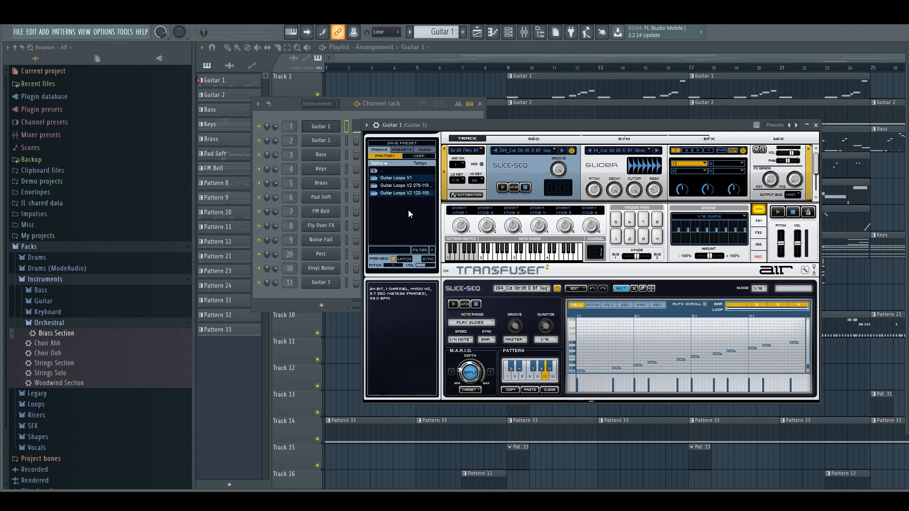
pyautogui.doubleClick(405, 179)
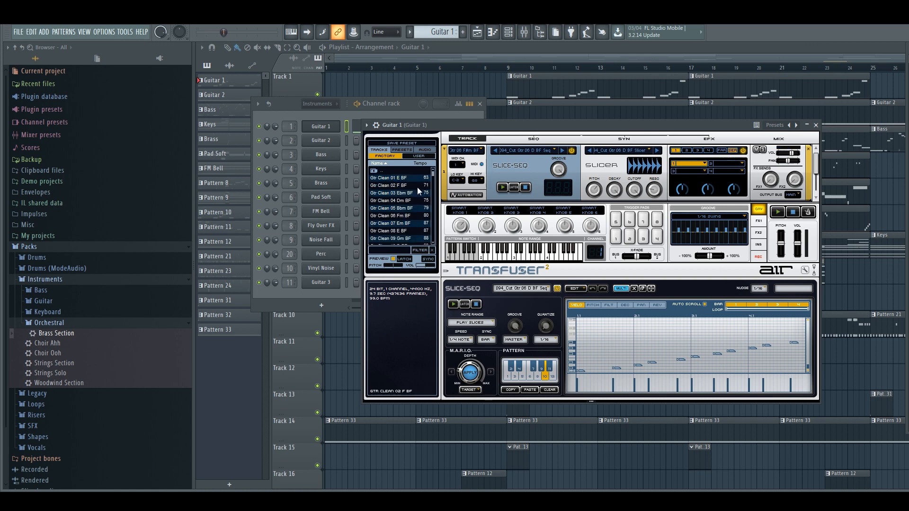
# - Preview the Gtr Clean 01 E, 03 Ebm, 05 Bbm and 06 Fm loops, and stop the preview
pyautogui.click(408, 193)
pyautogui.click(400, 179)
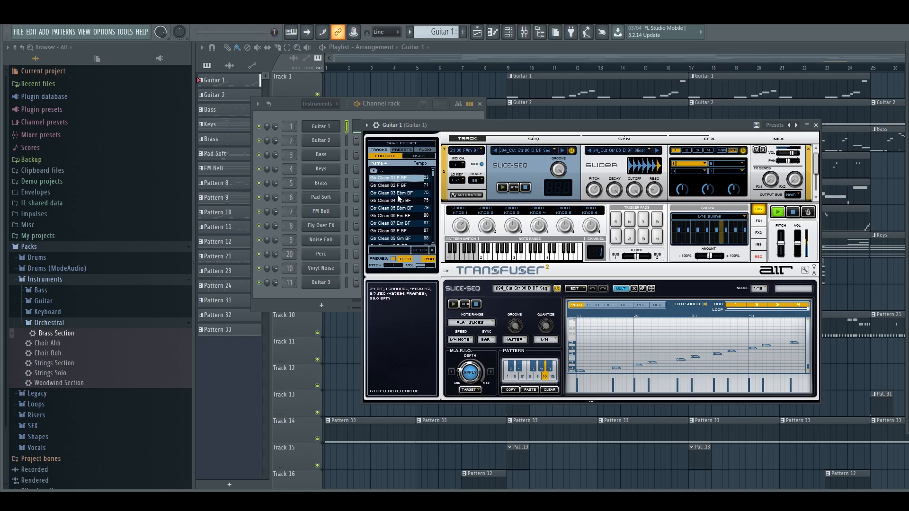
pyautogui.click(397, 194)
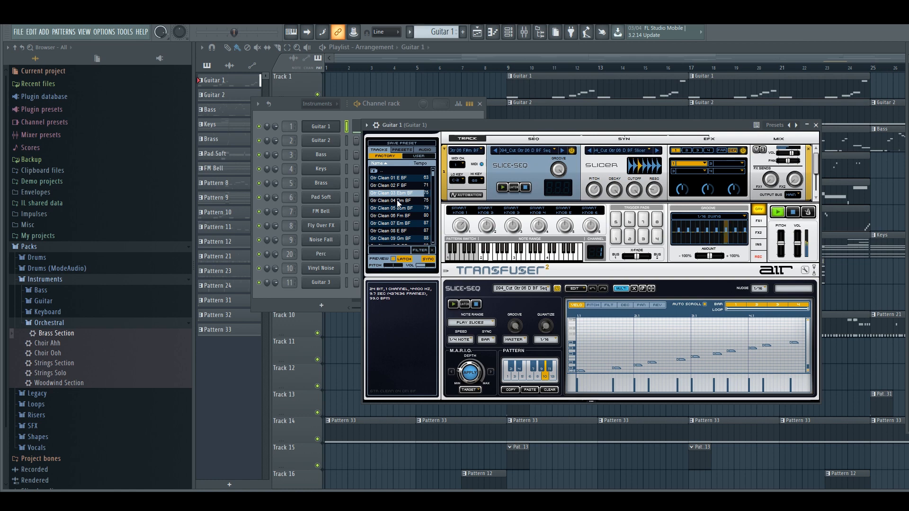
pyautogui.click(396, 209)
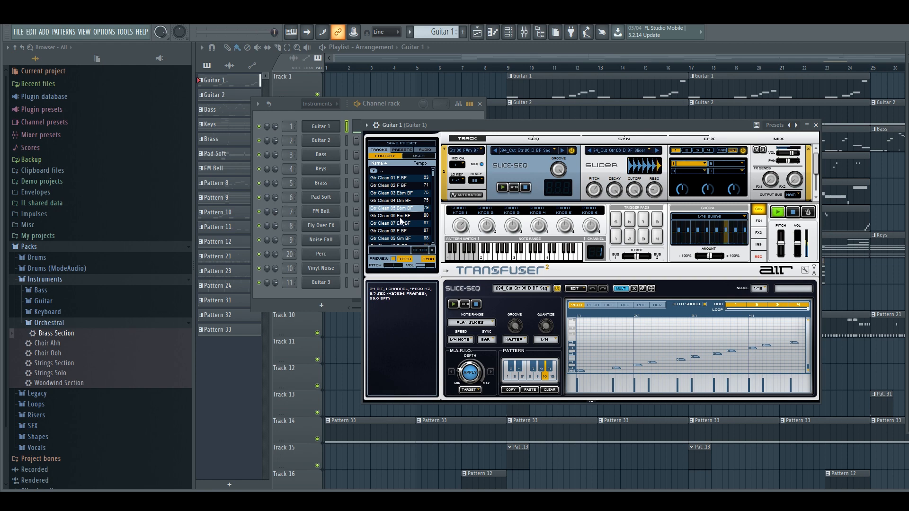
pyautogui.click(401, 216)
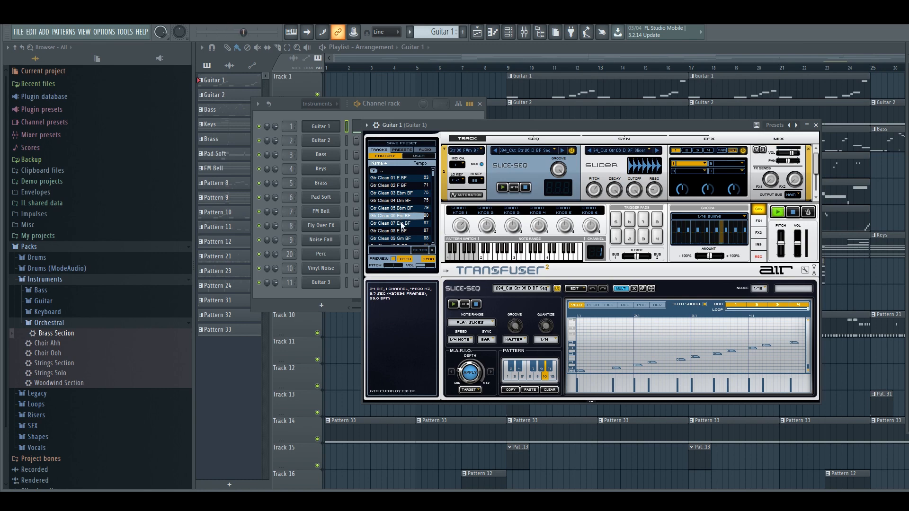
pyautogui.click(402, 260)
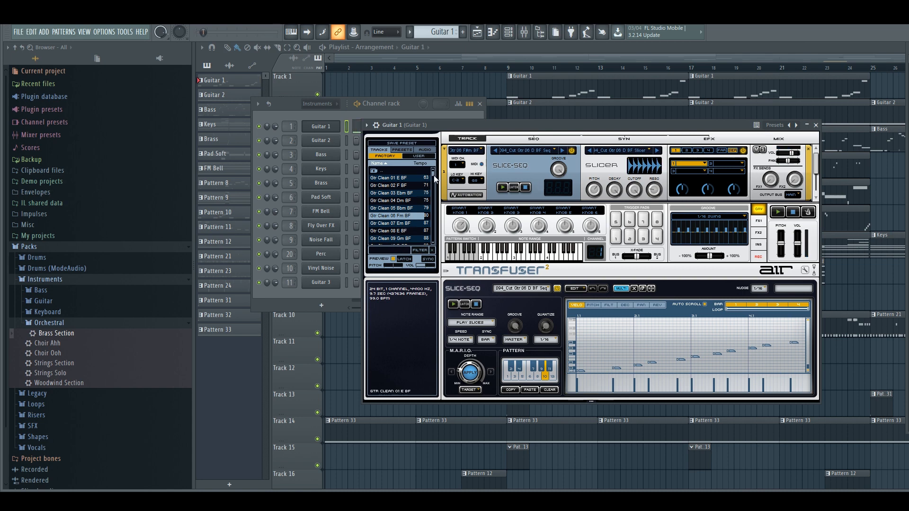
# - Collapse the first track and add the Gtr Clean 40 Cm BF loop to the rack as a second track
pyautogui.moveTo(435, 176); pyautogui.dragTo(430, 197)
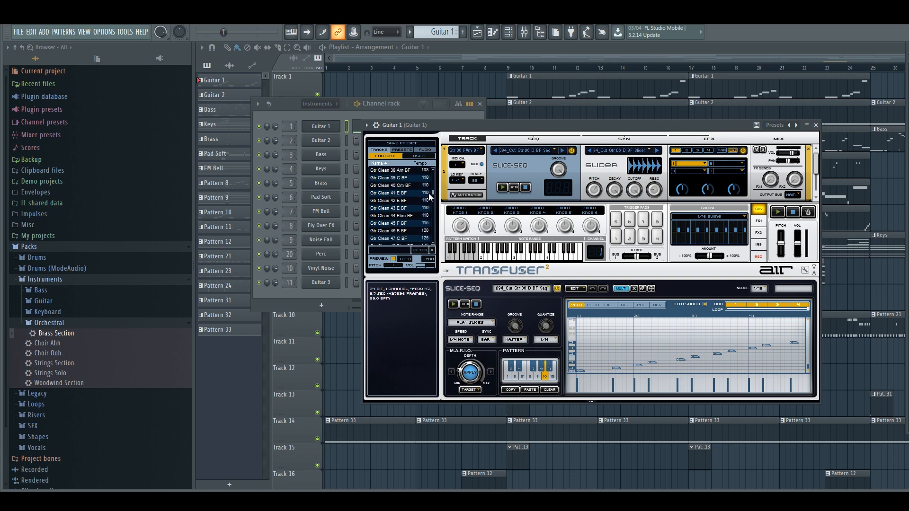
pyautogui.click(403, 187)
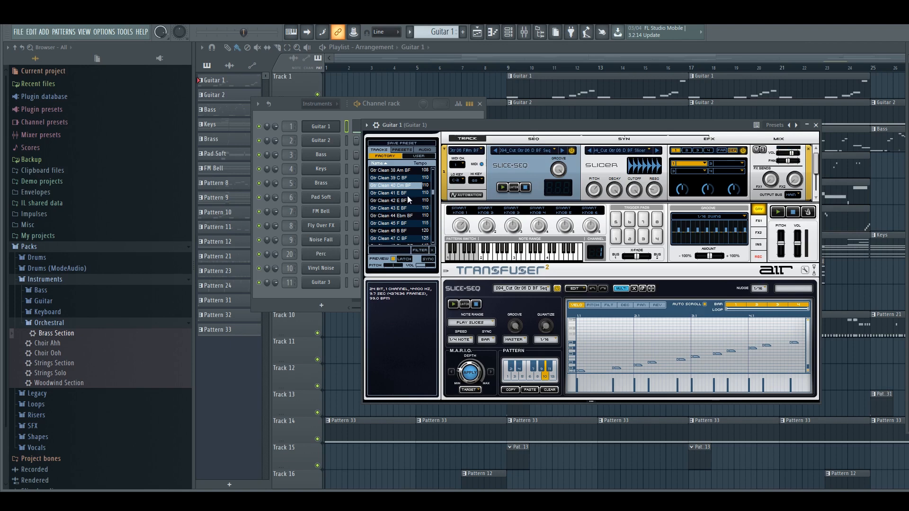
pyautogui.click(445, 151)
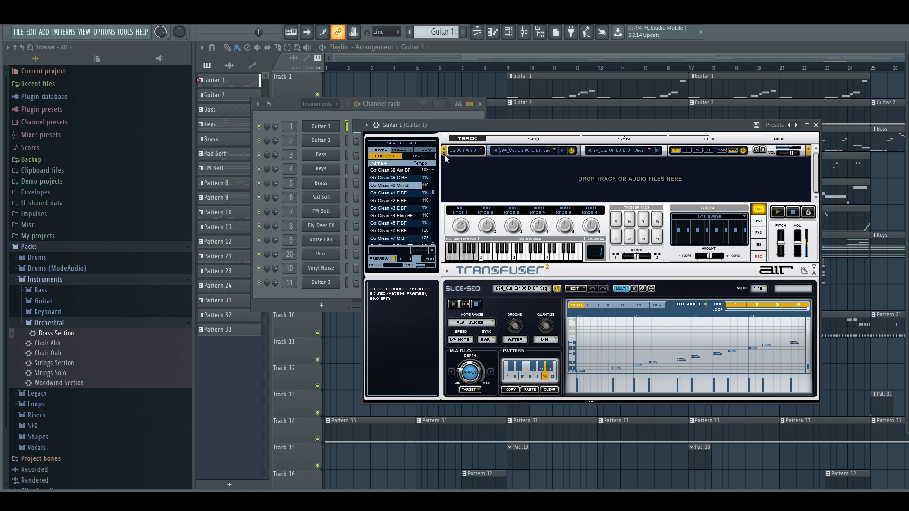
pyautogui.doubleClick(402, 186)
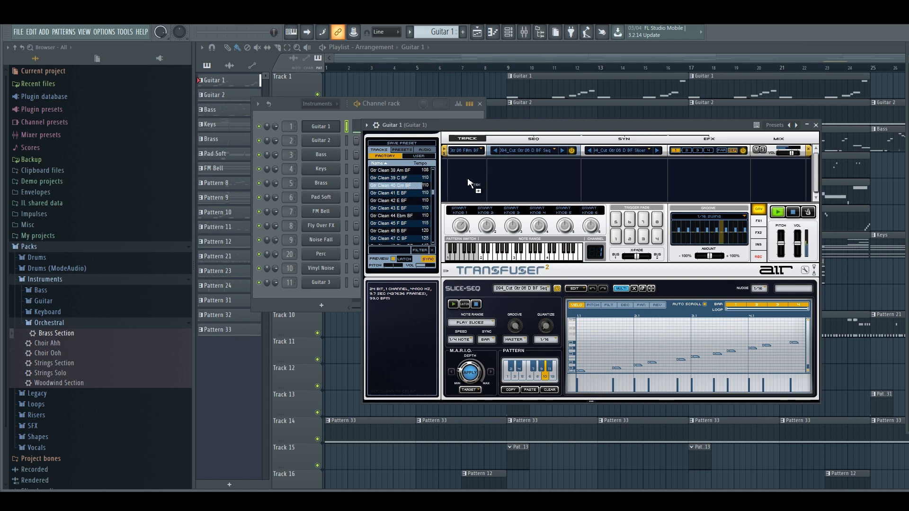
pyautogui.moveTo(468, 182); pyautogui.dragTo(470, 185)
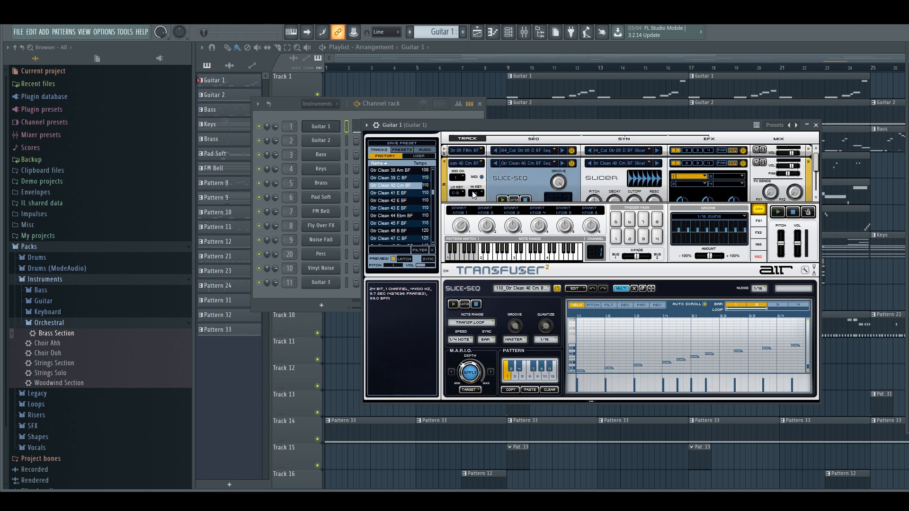
# - Choose Trigger Loop as the second track's note range and lower the track's volume while playing the loop
pyautogui.click(482, 323)
pyautogui.click(482, 331)
pyautogui.click(477, 305)
pyautogui.press('space')
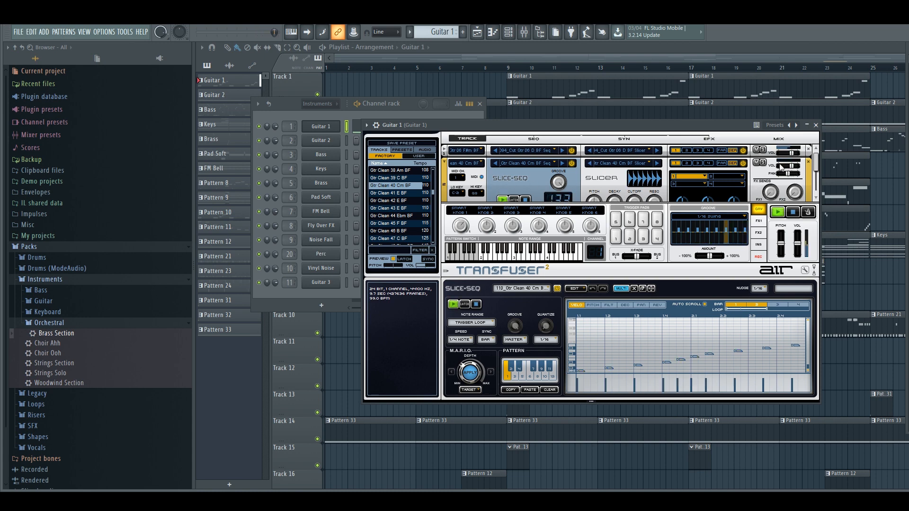
pyautogui.moveTo(788, 167); pyautogui.dragTo(783, 169)
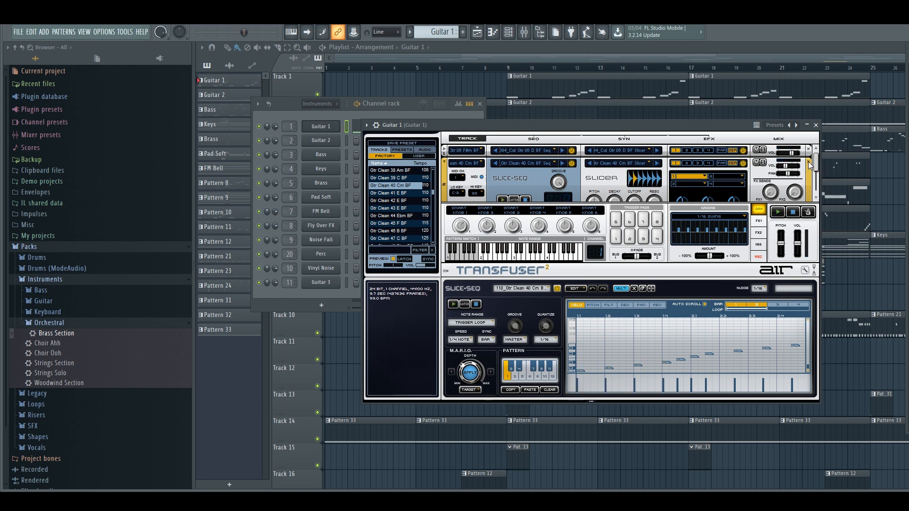
# - Remove the second track from the rack and expand the first track again
pyautogui.click(808, 161)
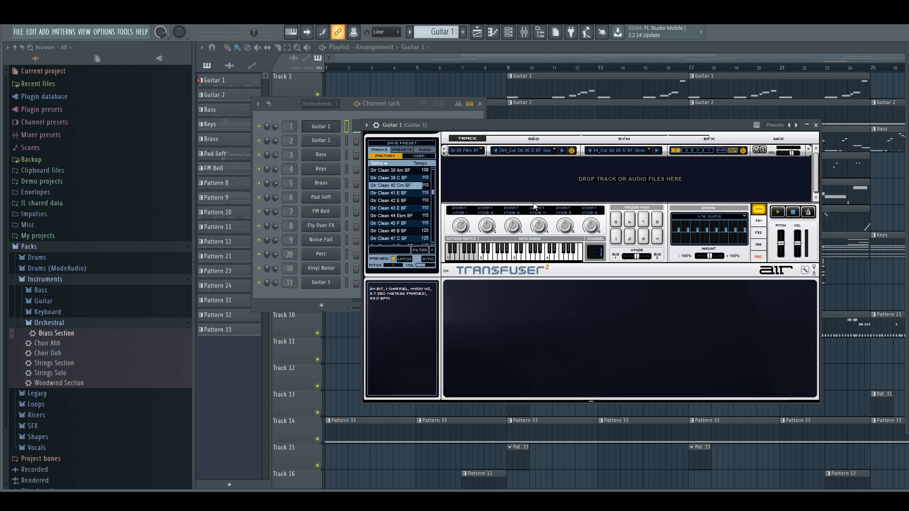
pyautogui.click(445, 151)
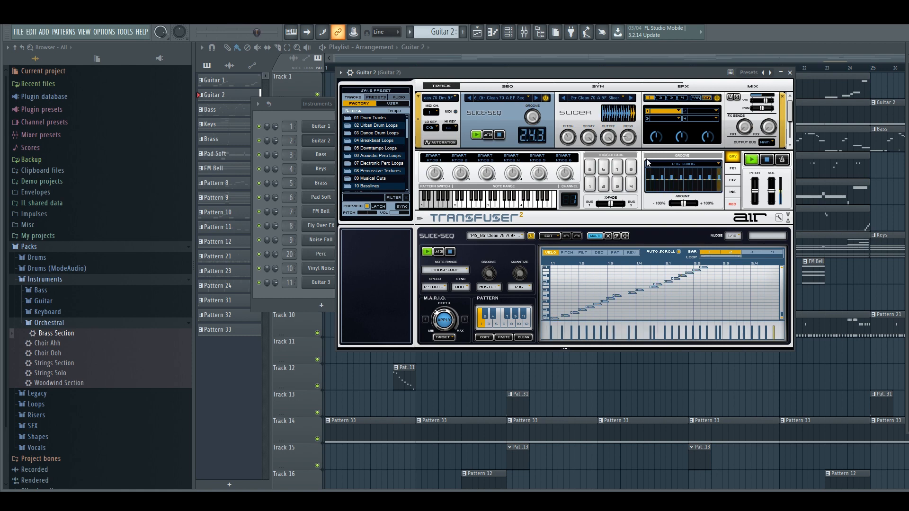
# - Browse the 06 Acoustic Perc Loops category in the Guitar 2 instance and preview the Conga-ish V2 loop
pyautogui.click(393, 149)
pyautogui.doubleClick(389, 156)
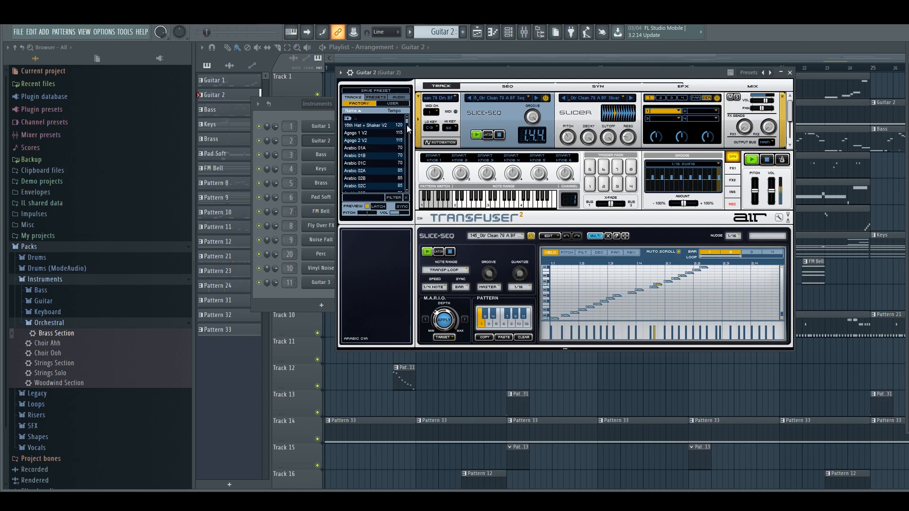
pyautogui.scroll(-5, 405, 142)
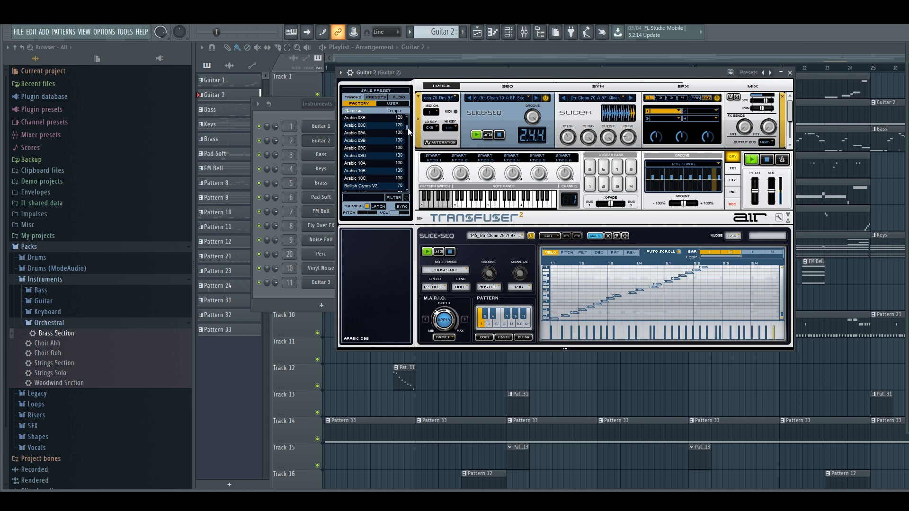
pyautogui.scroll(-8, 405, 145)
pyautogui.scroll(-4, 407, 144)
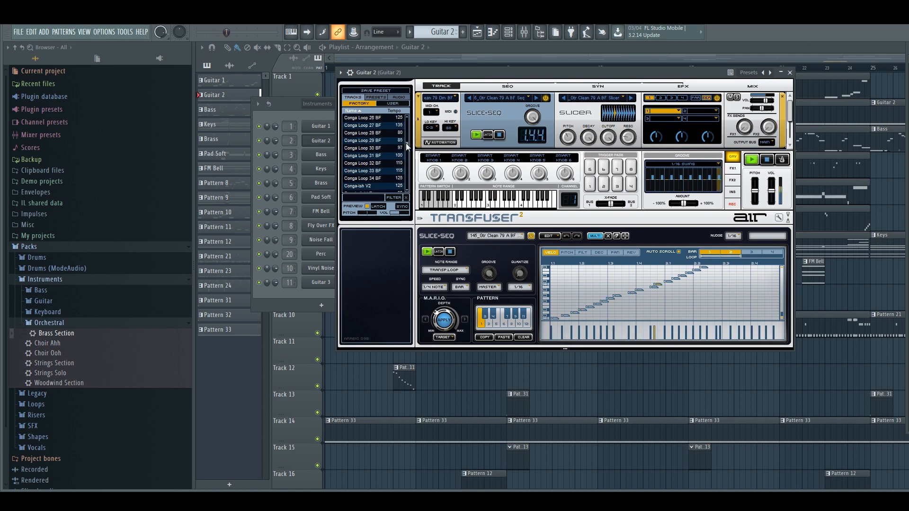
pyautogui.click(365, 186)
pyautogui.click(363, 185)
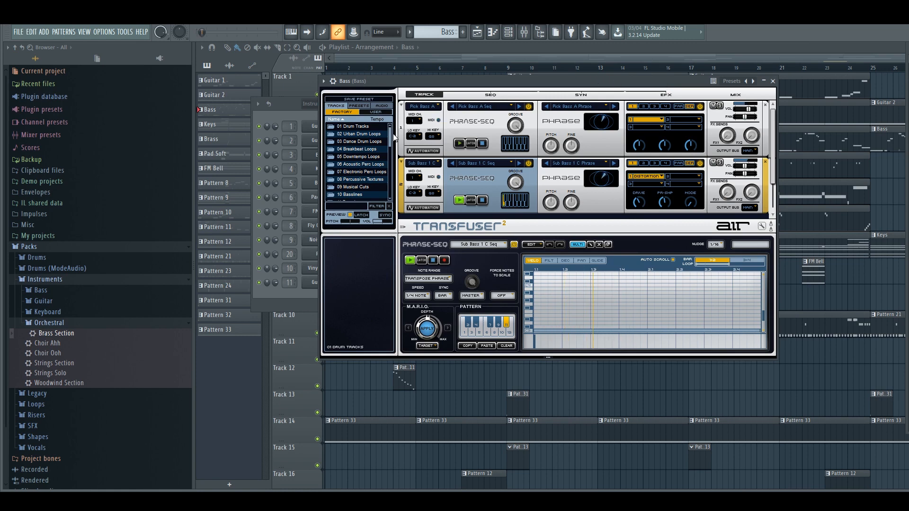
# - Open the 25 Poly Phrases category in the Bass instance's factory tracks
pyautogui.moveTo(390, 133); pyautogui.dragTo(387, 167)
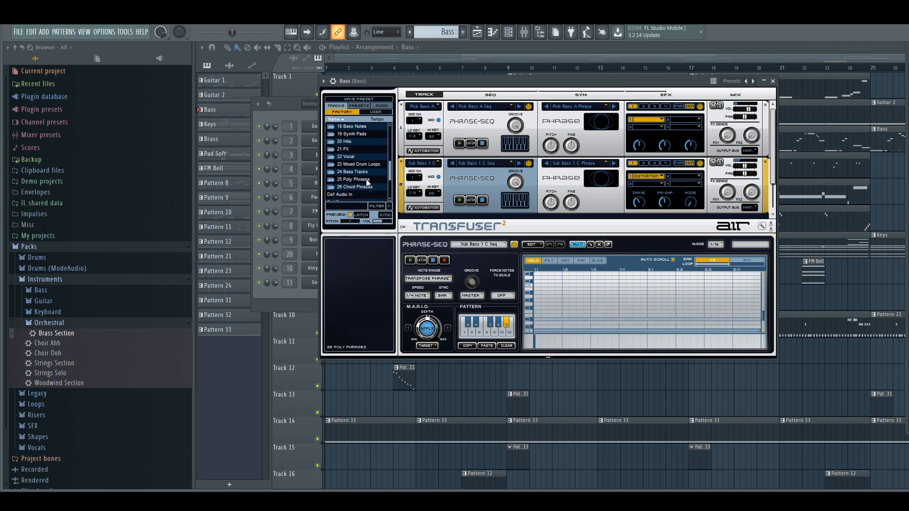
pyautogui.doubleClick(369, 182)
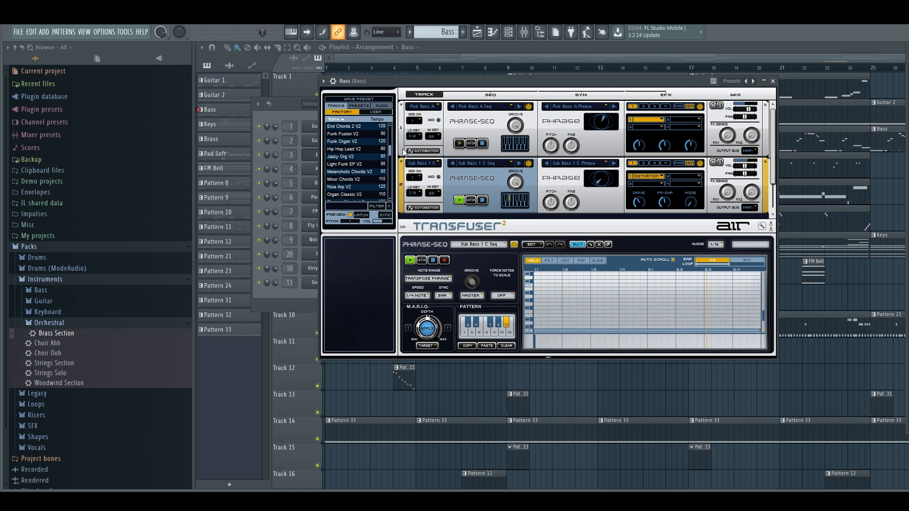
# - Look through the Transfuser content presets for the Pick Bass A Phrase module, including the bassline folders, and show the module's editor
pyautogui.click(606, 106)
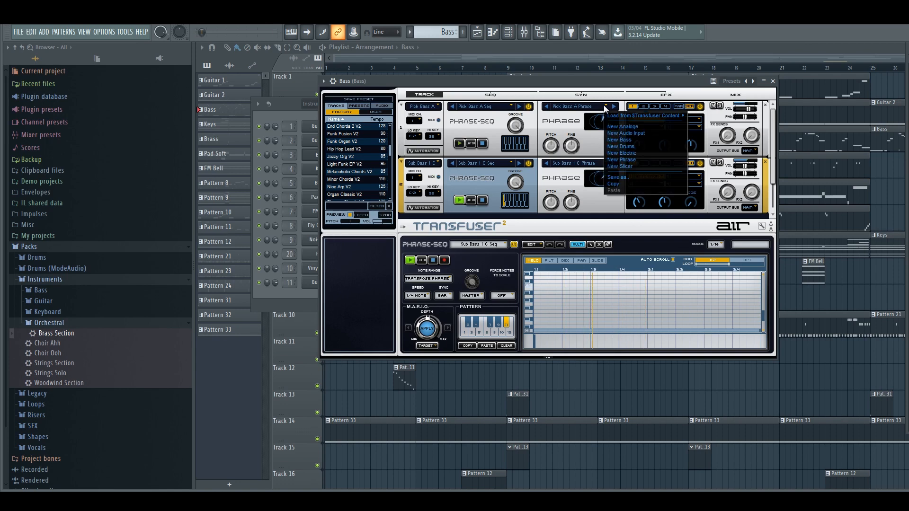
pyautogui.moveTo(616, 116)
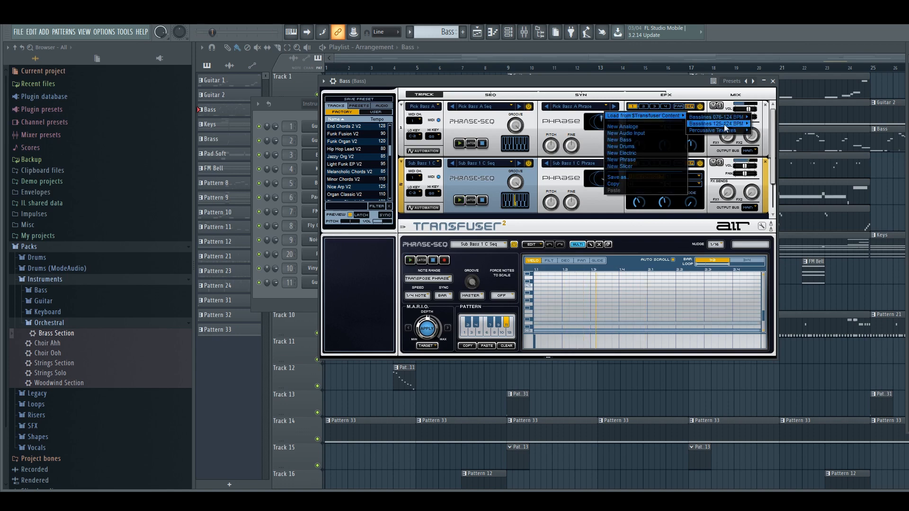
pyautogui.moveTo(725, 125)
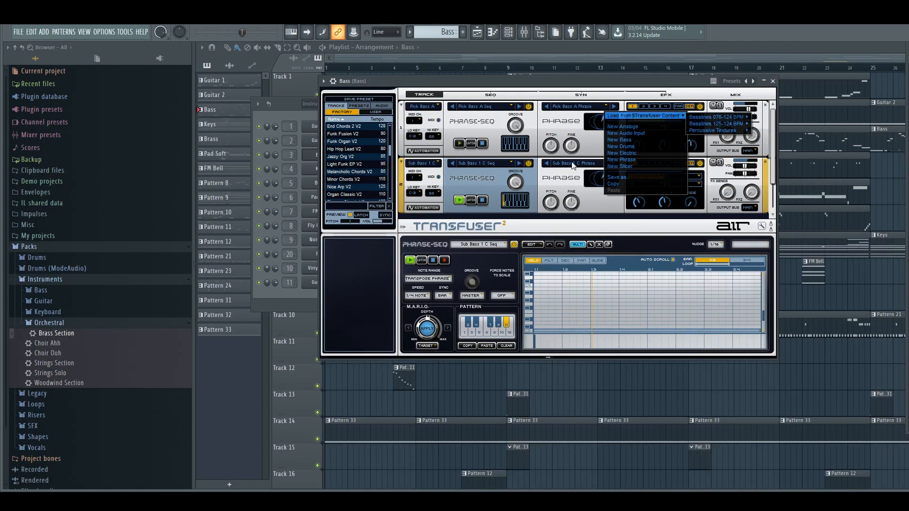
pyautogui.click(593, 140)
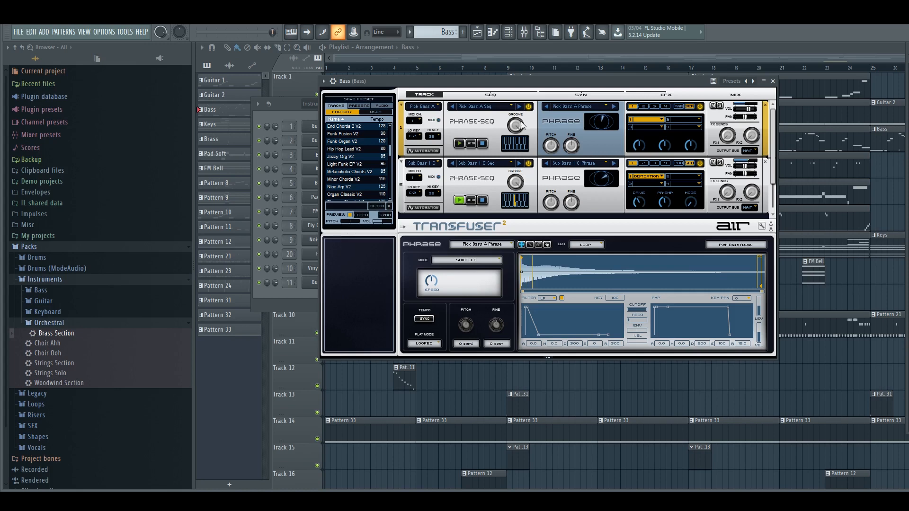
# - Show the Pick Bass A sequencer in the editor and view its note range options
pyautogui.click(477, 120)
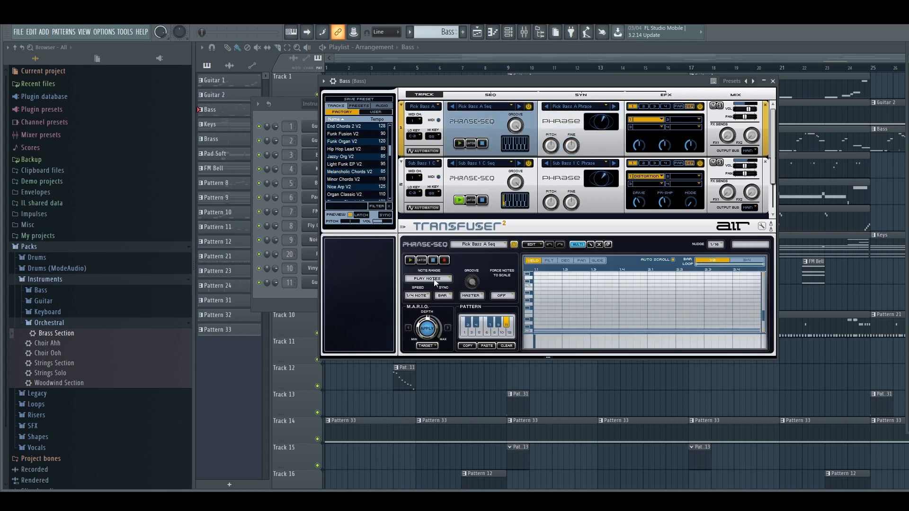
pyautogui.click(449, 279)
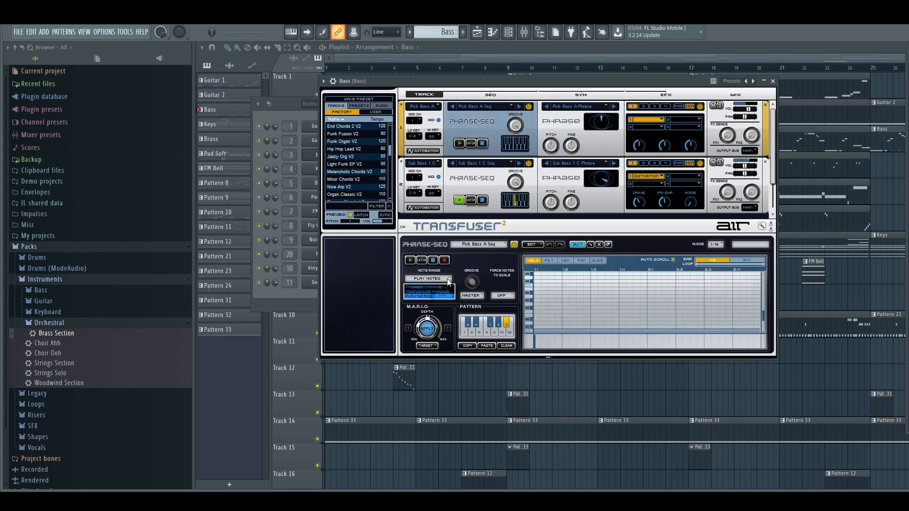
pyautogui.click(476, 258)
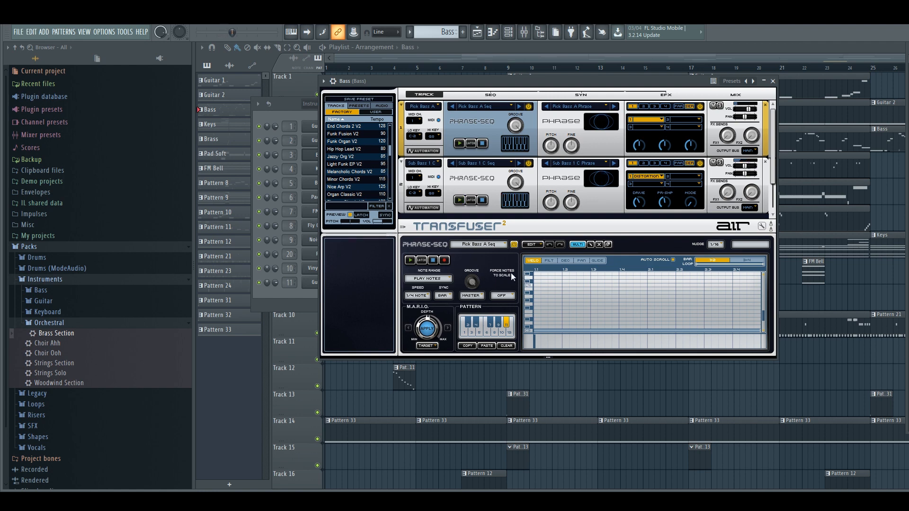
pyautogui.click(449, 279)
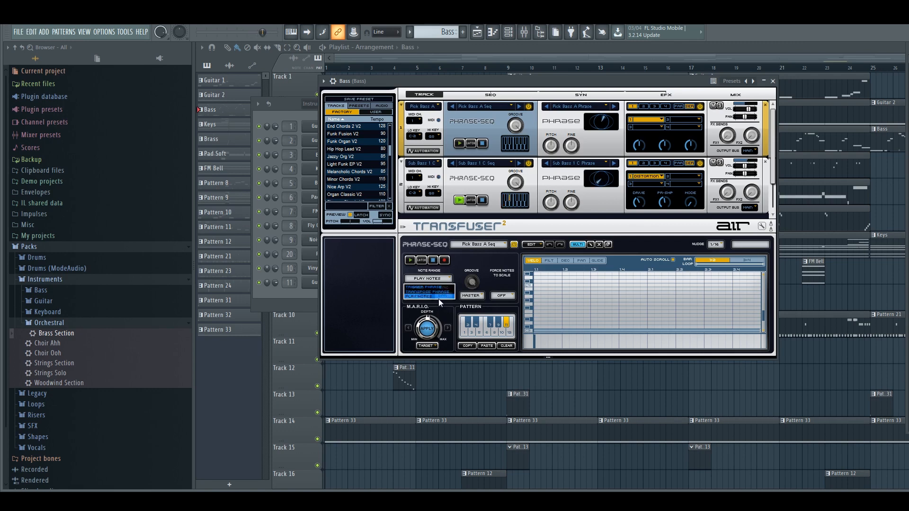
# - Look through the Transfuser content presets for the Sub Bass 1 C Phrase module, including Percussive Textures, and show the module's editor
pyautogui.click(473, 260)
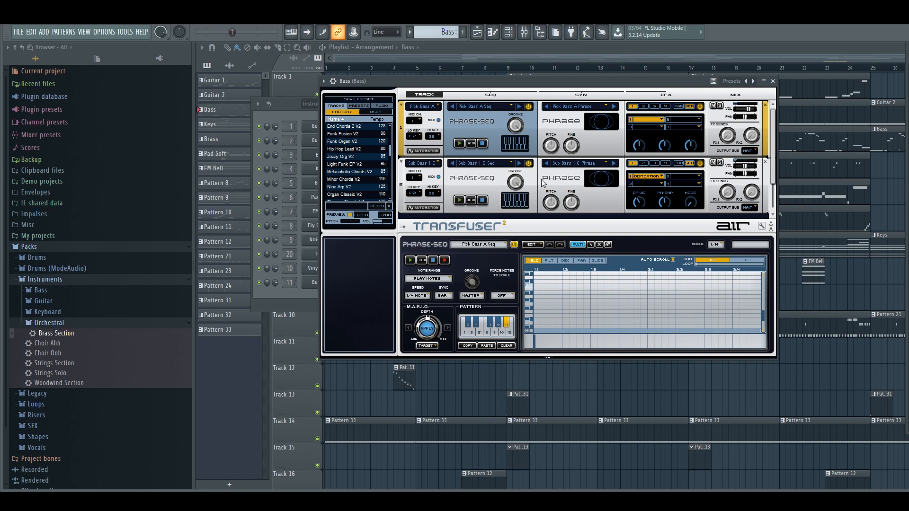
pyautogui.click(609, 167)
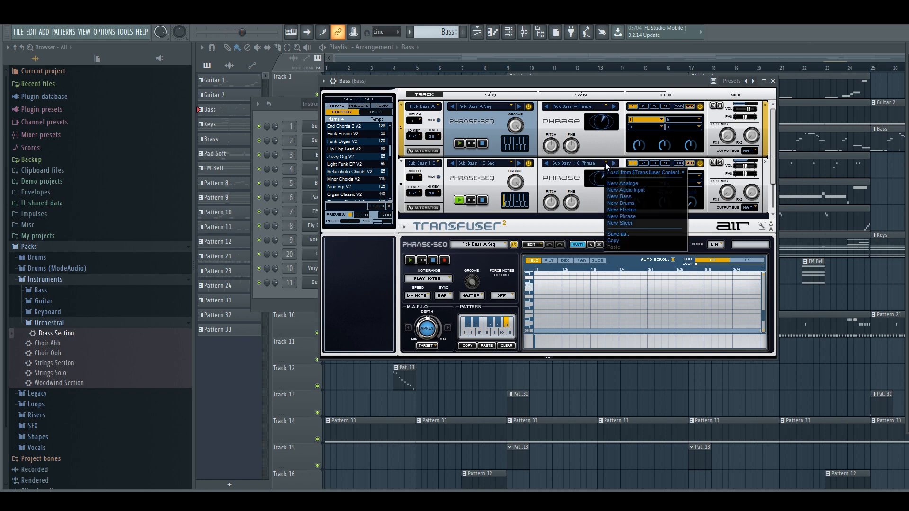
pyautogui.moveTo(617, 175)
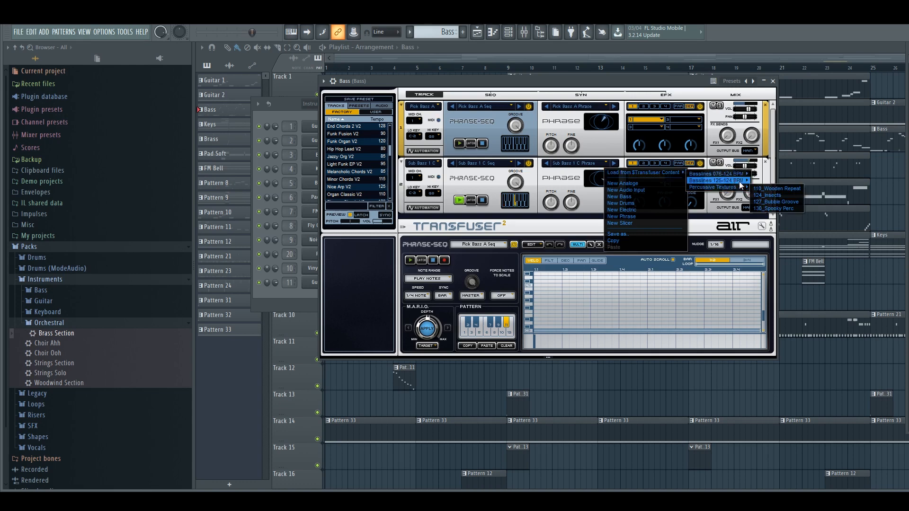
pyautogui.moveTo(736, 184)
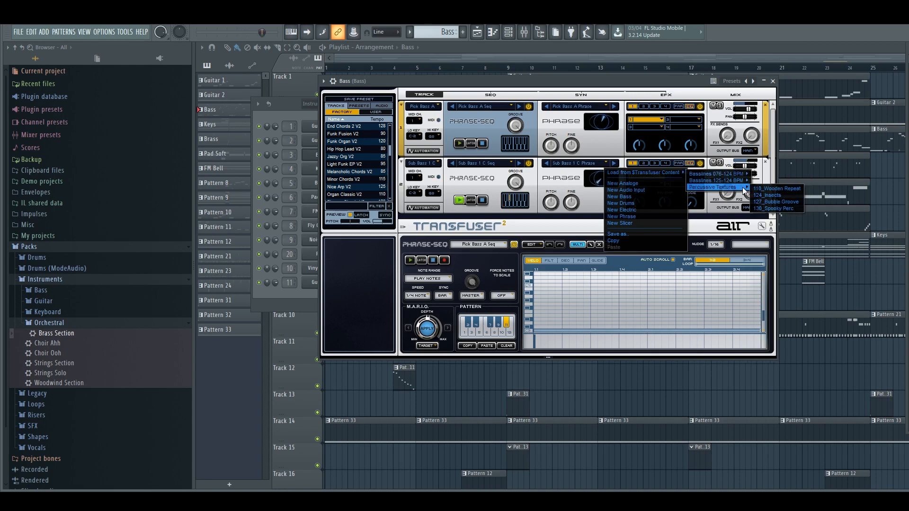
pyautogui.click(584, 169)
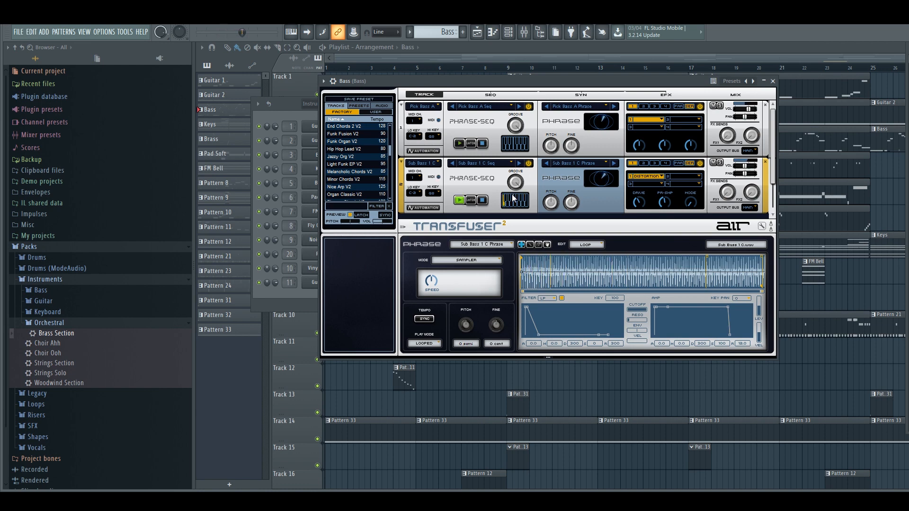
# - Show the Sub Bass track's Distortion effect in the editor and view the effects that can be loaded into its slot
pyautogui.click(643, 177)
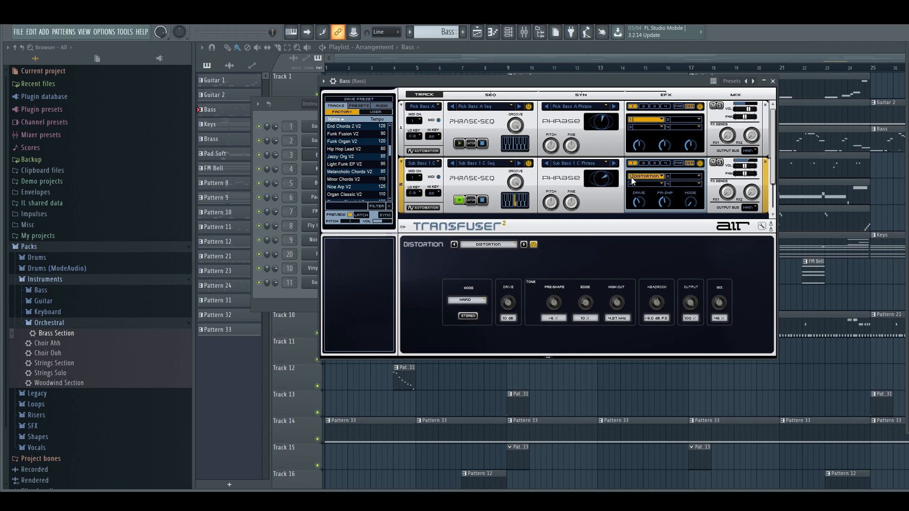
pyautogui.click(662, 177)
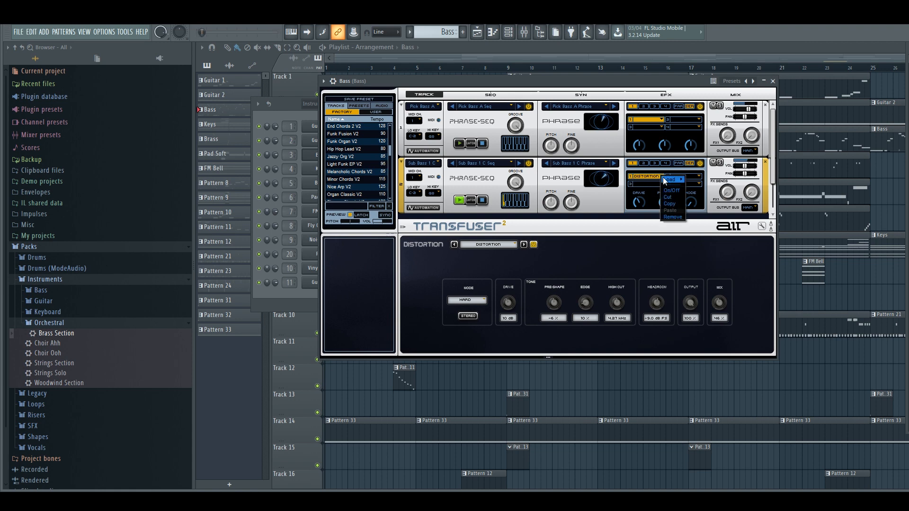
pyautogui.moveTo(666, 179)
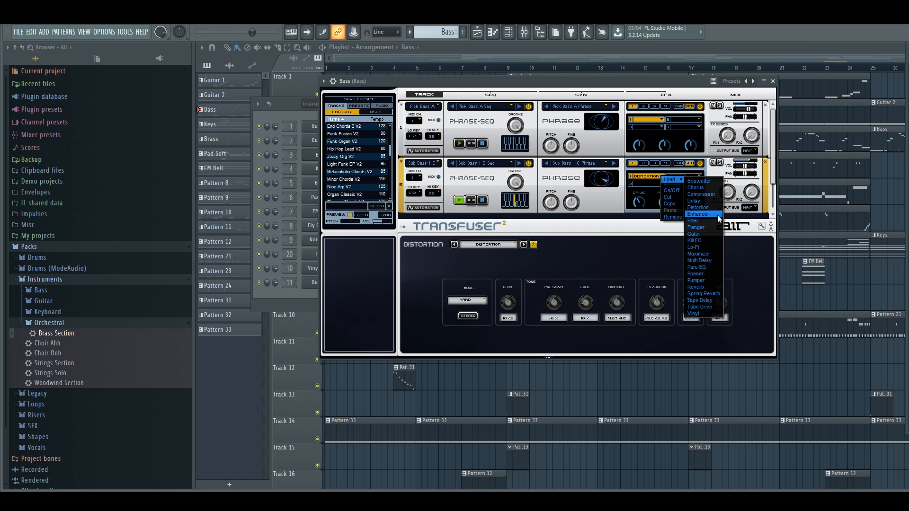
pyautogui.click(602, 202)
pyautogui.click(650, 176)
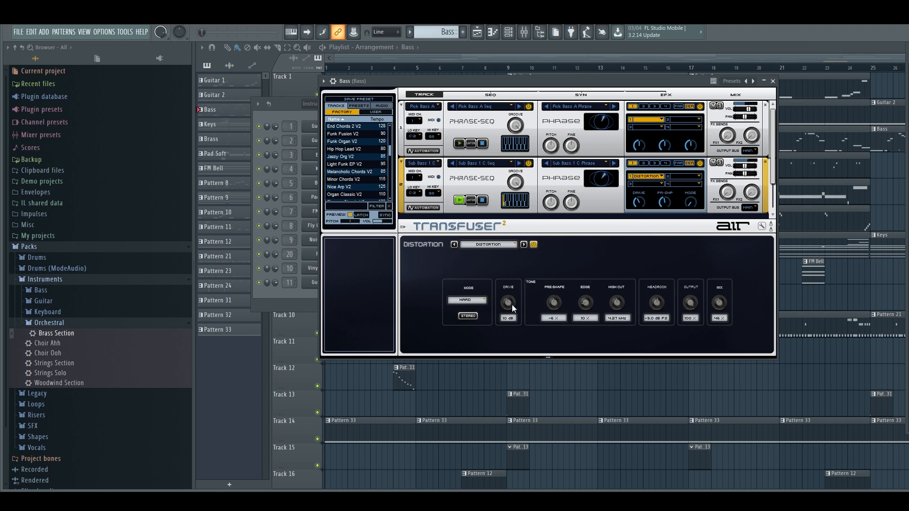
# - Raise the distortion's drive to 31 dB, try the Soft and Wrap modes, and return the mode to Hard
pyautogui.moveTo(510, 303); pyautogui.dragTo(515, 273)
pyautogui.moveTo(508, 306)
pyautogui.mouseDown()
pyautogui.moveTo(509, 293)
pyautogui.moveTo(509, 310)
pyautogui.mouseUp()
pyautogui.click(483, 301)
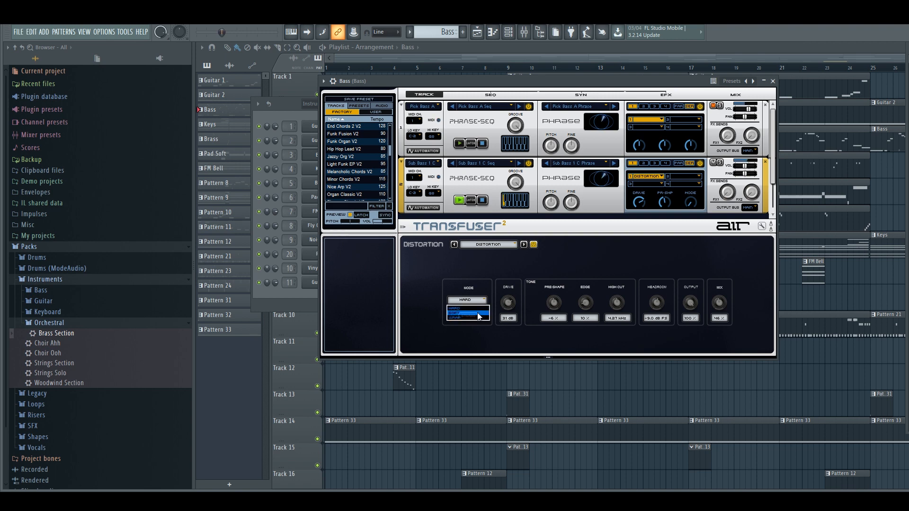
pyautogui.click(479, 314)
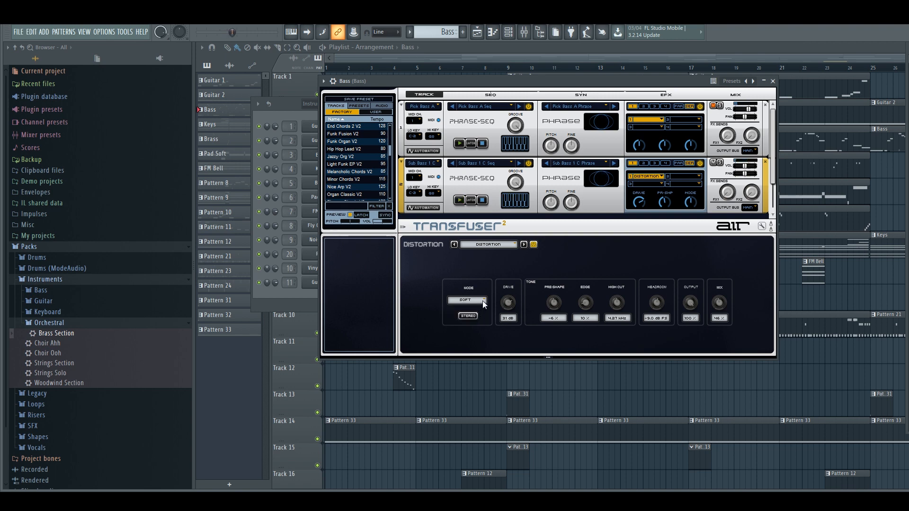
pyautogui.click(482, 300)
pyautogui.click(478, 318)
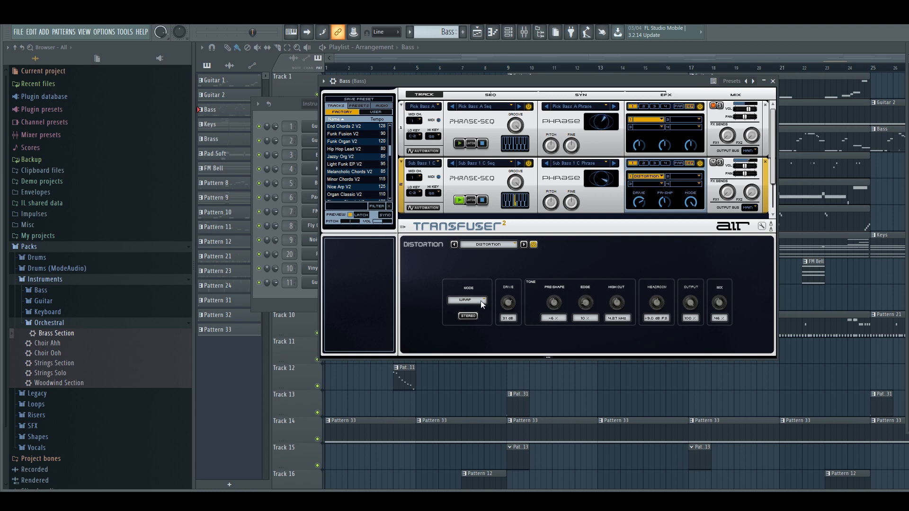
pyautogui.click(481, 300)
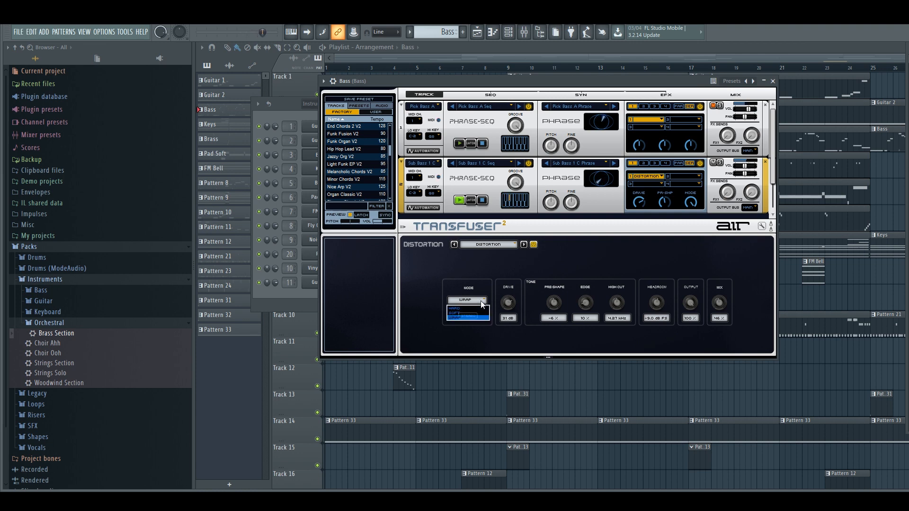
pyautogui.click(476, 307)
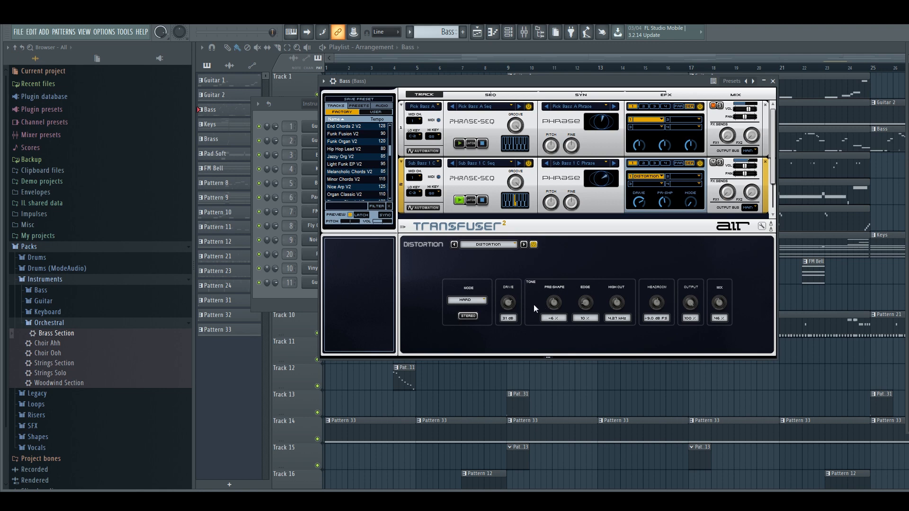
# - Set the distortion's drive to 26 dB, edge to 37 % and high cut to 7.55 kHz, and adjust its pre-shape and headroom
pyautogui.moveTo(510, 307); pyautogui.dragTo(509, 335)
pyautogui.moveTo(554, 303); pyautogui.dragTo(584, 306)
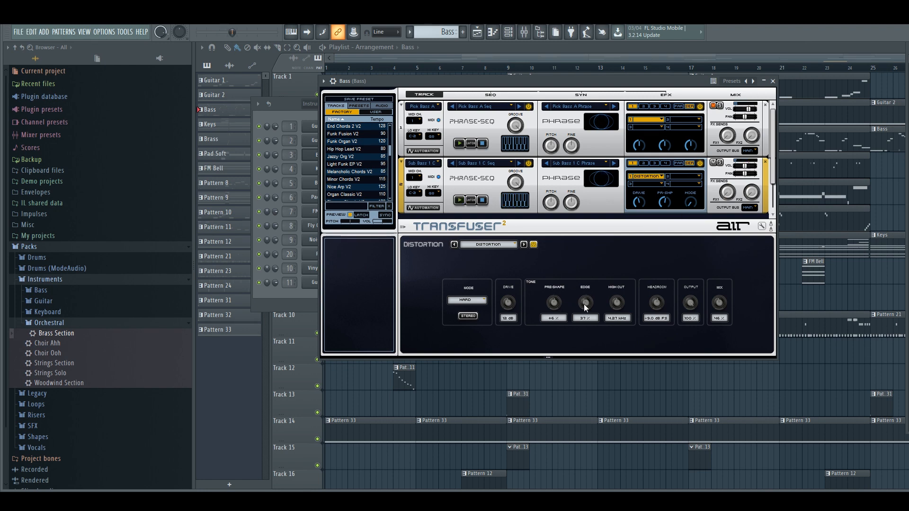
pyautogui.moveTo(555, 303); pyautogui.dragTo(555, 302)
pyautogui.moveTo(618, 305); pyautogui.dragTo(658, 284)
pyautogui.moveTo(509, 303); pyautogui.dragTo(515, 295)
pyautogui.moveTo(558, 311); pyautogui.dragTo(558, 316)
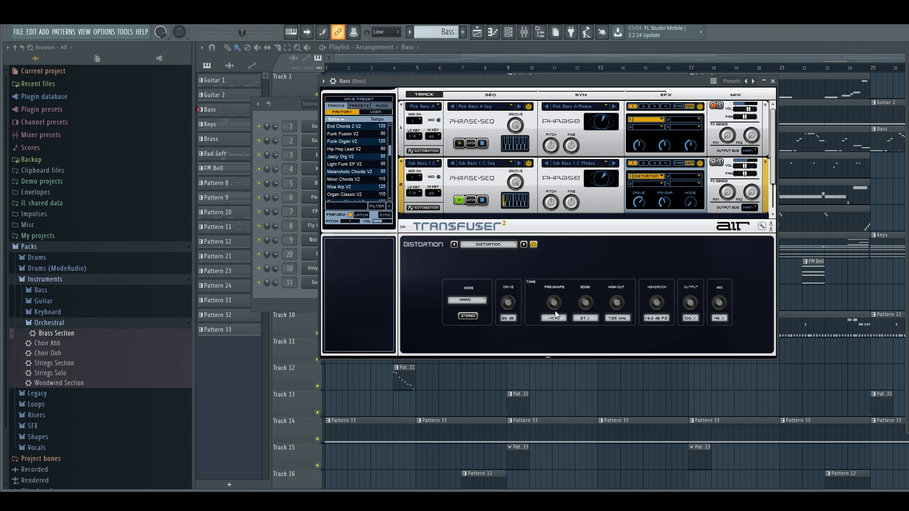
pyautogui.click(714, 107)
pyautogui.moveTo(660, 301); pyautogui.dragTo(620, 322)
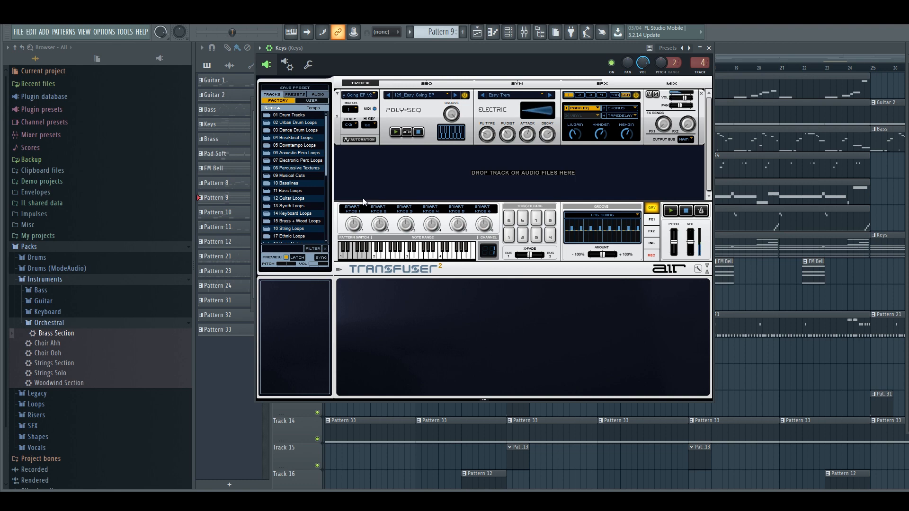
# - Open the 14 Keyboard Loops category in the Keys instance and preview acoustic piano loops such as Ac Piano 05 Cm, 09 Cm and 12 Gm BF
pyautogui.click(309, 214)
pyautogui.doubleClick(309, 214)
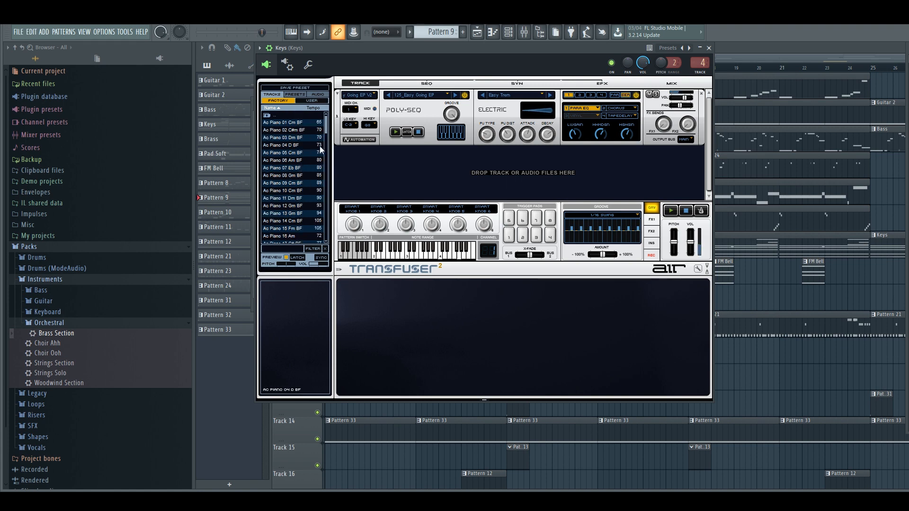
pyautogui.click(296, 153)
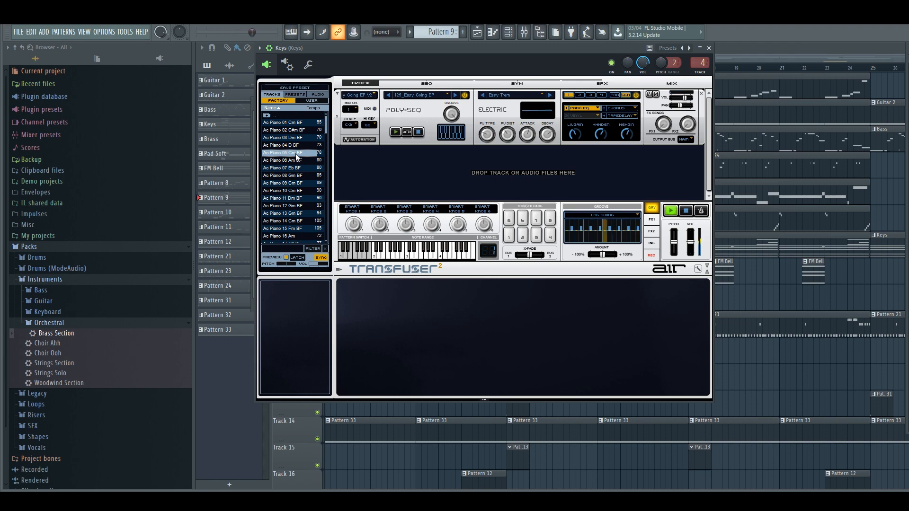
pyautogui.click(295, 153)
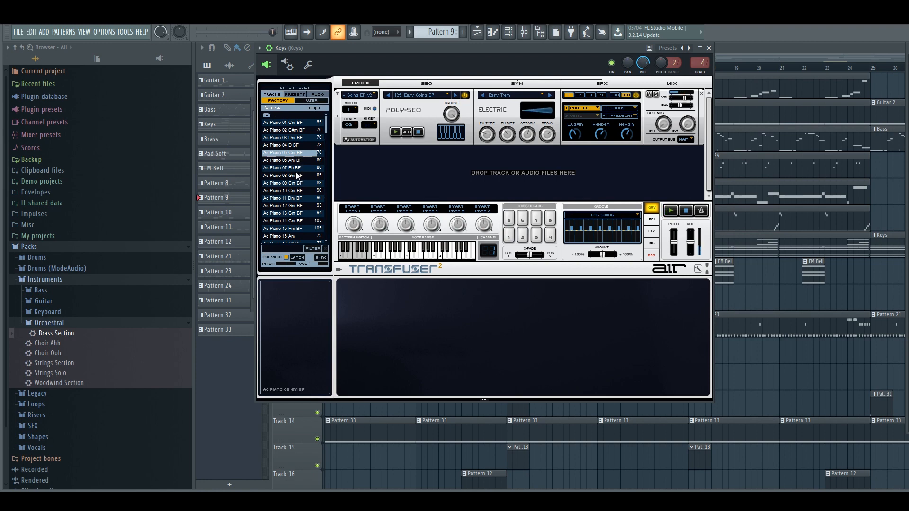
pyautogui.click(296, 175)
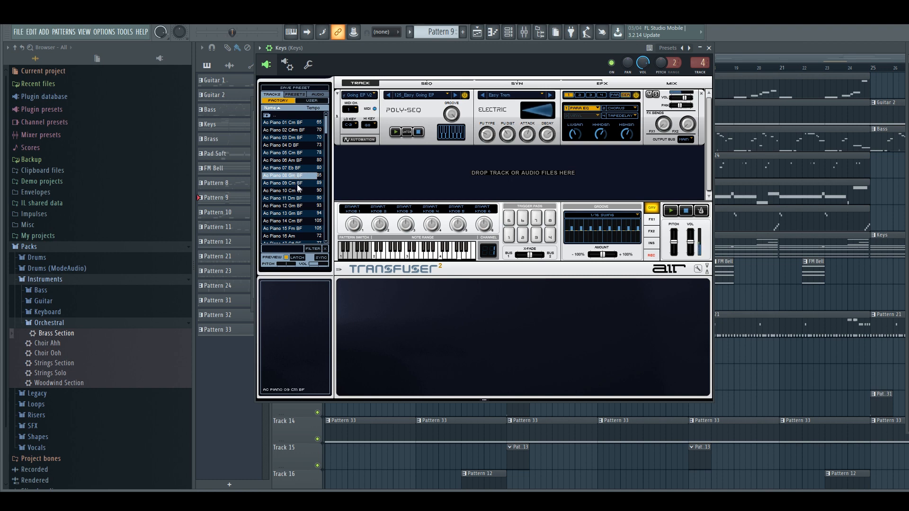
pyautogui.click(297, 184)
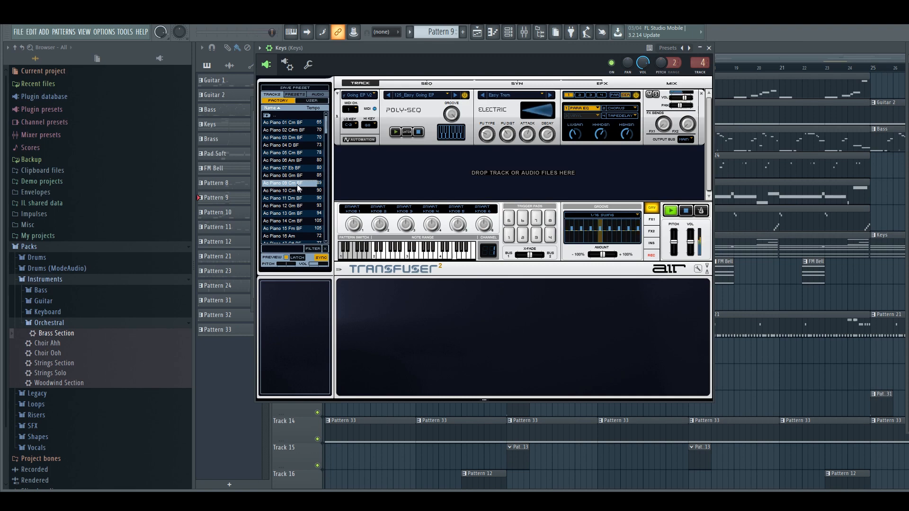
pyautogui.press('space')
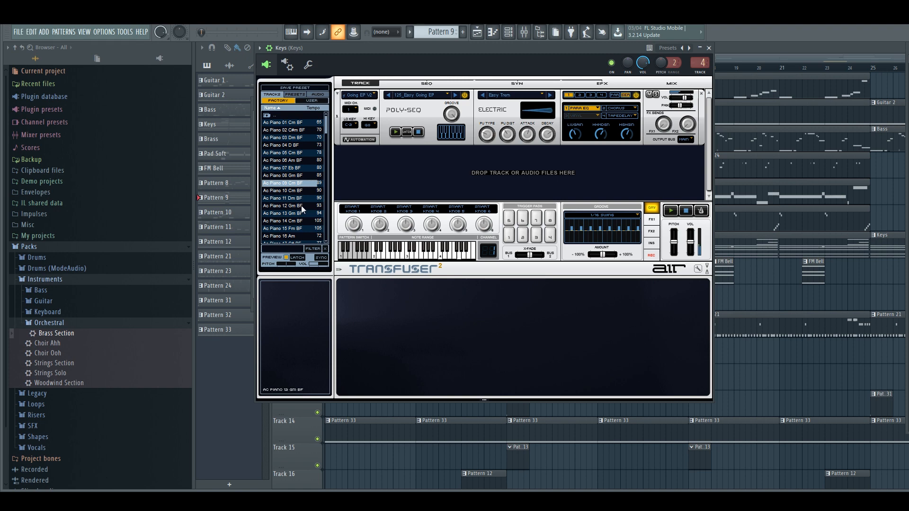
pyautogui.click(301, 206)
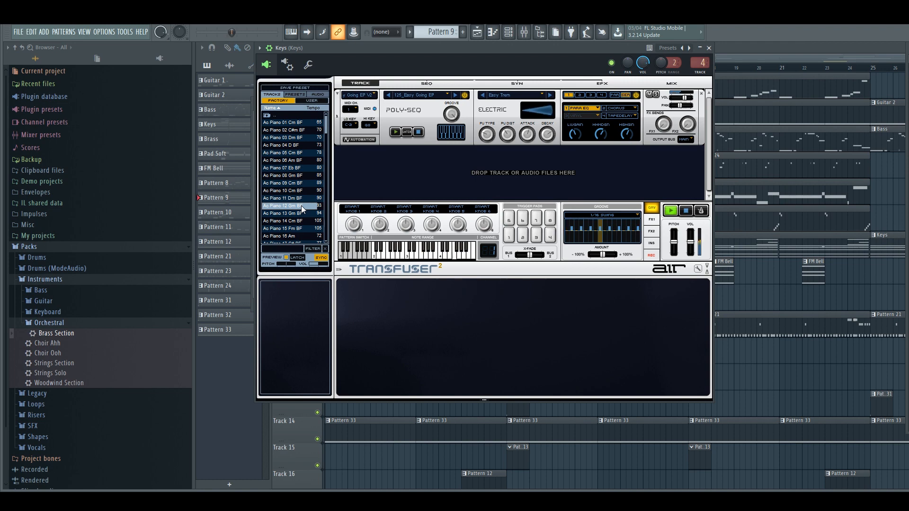
pyautogui.click(301, 213)
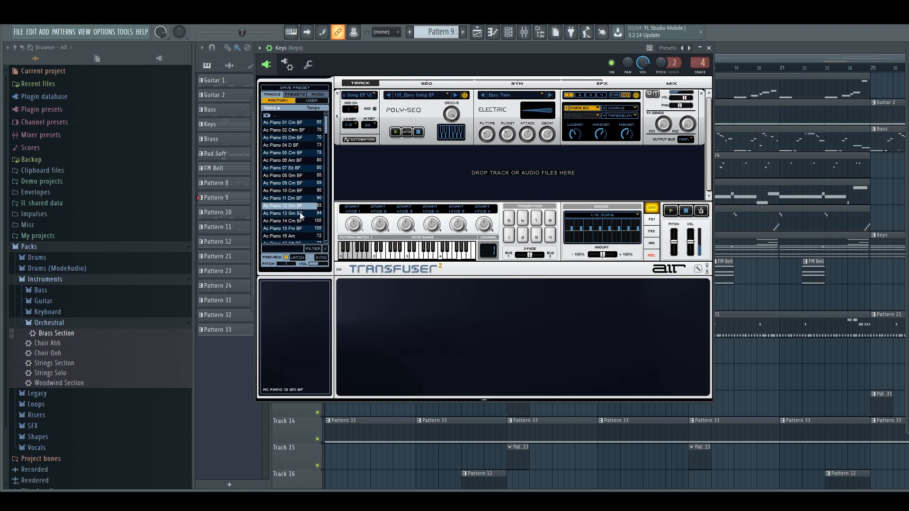
pyautogui.click(302, 191)
# - Preview the electric piano loops E Piano 02 Ebm BF, E Piano 02 A BF and E Piano 01 Ebm BF
pyautogui.moveTo(326, 125); pyautogui.dragTo(332, 165)
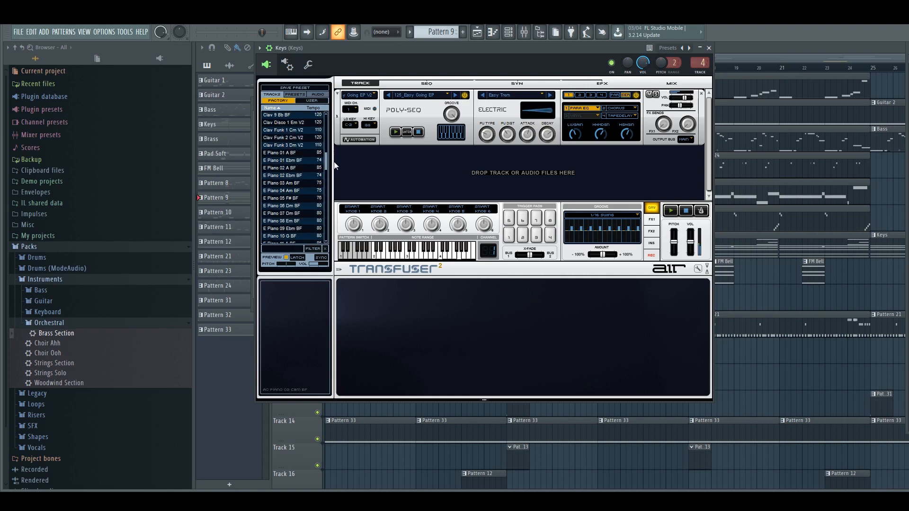
pyautogui.click(295, 176)
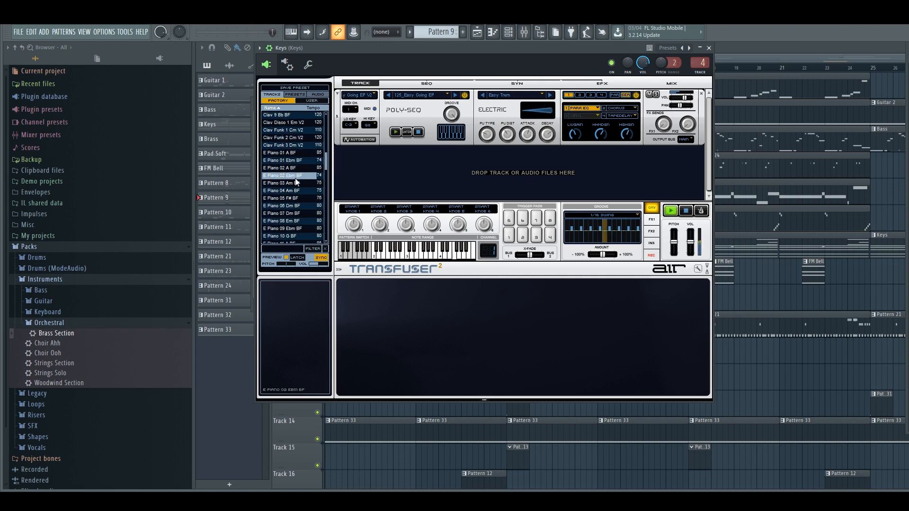
pyautogui.click(293, 168)
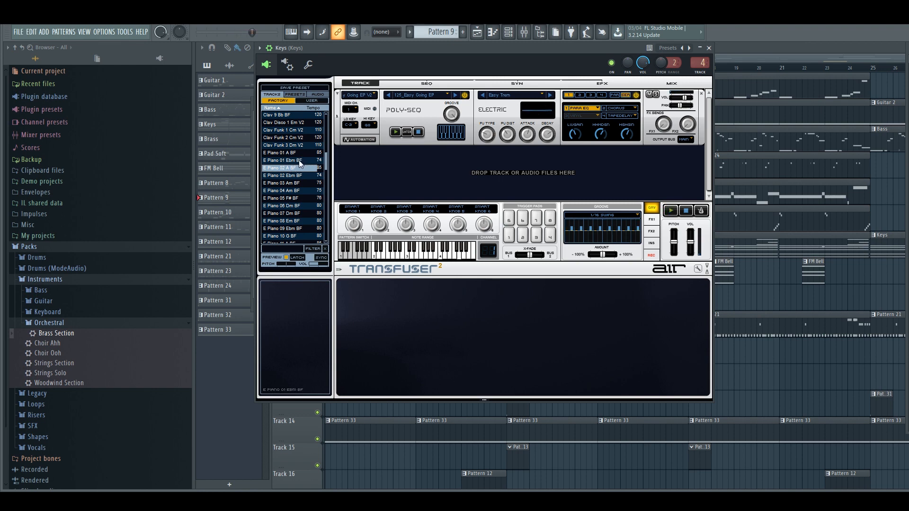
pyautogui.click(299, 160)
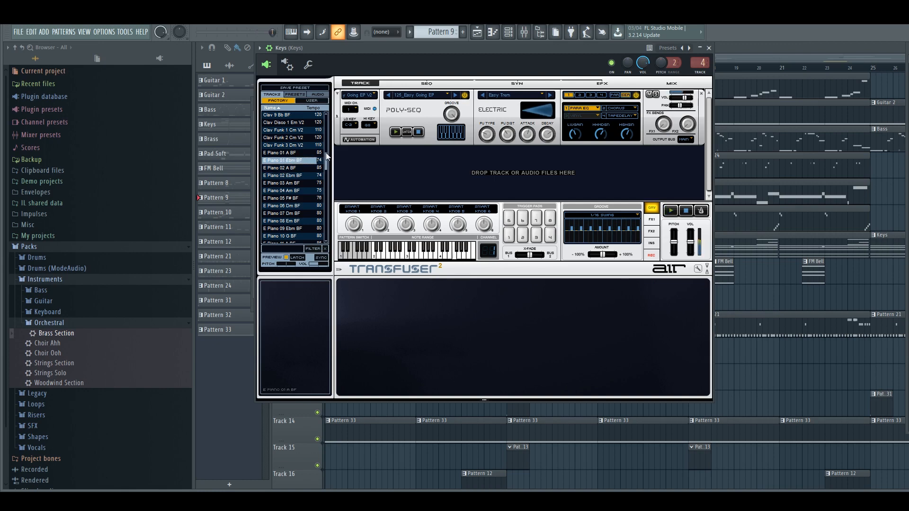
# - Preview the loops E Piano 11 A BF, 12 D BF and 13 A#m BF, and return to the factory category list
pyautogui.moveTo(326, 152); pyautogui.dragTo(325, 161)
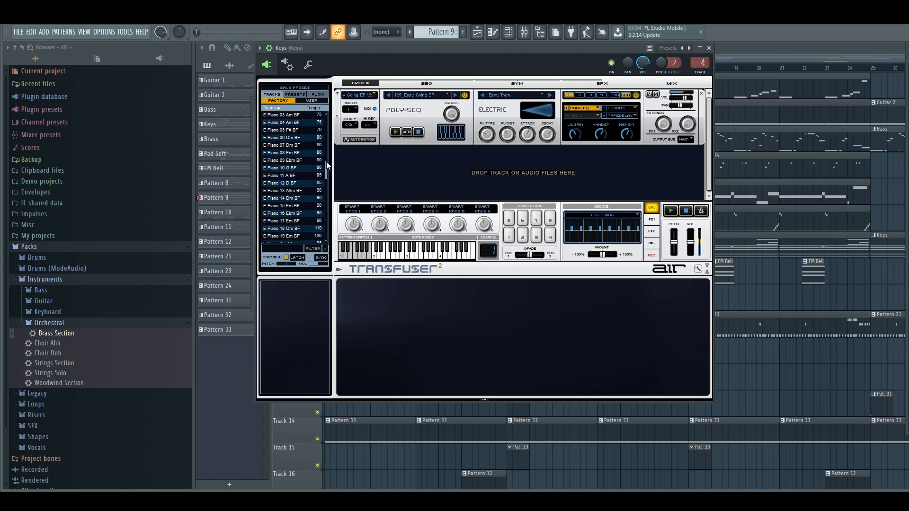
pyautogui.click(295, 178)
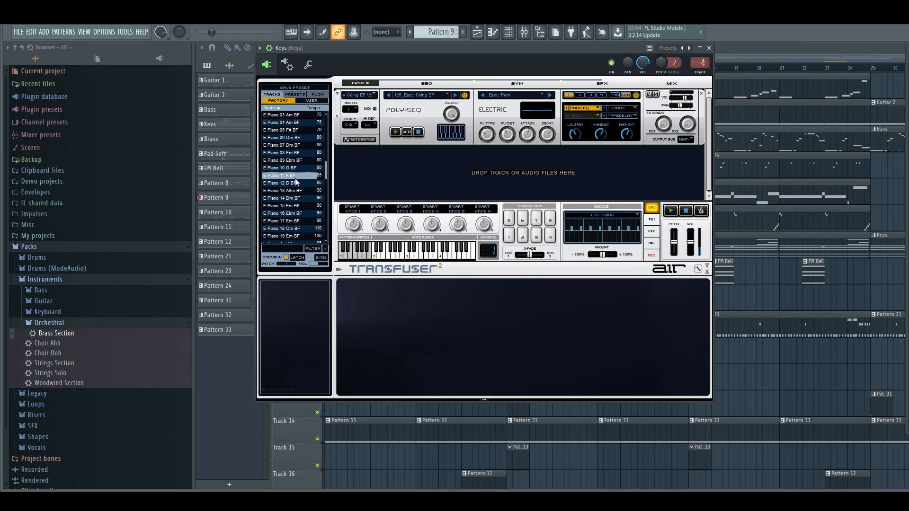
pyautogui.click(295, 184)
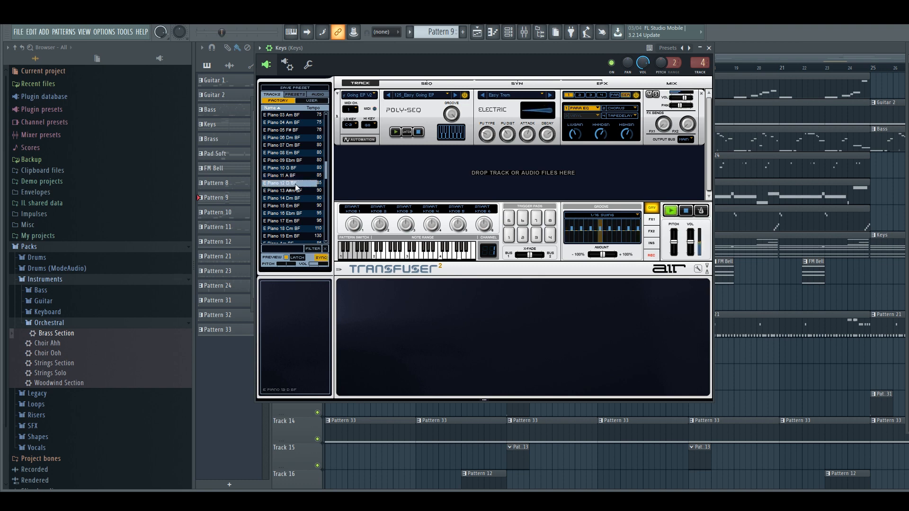
pyautogui.click(296, 190)
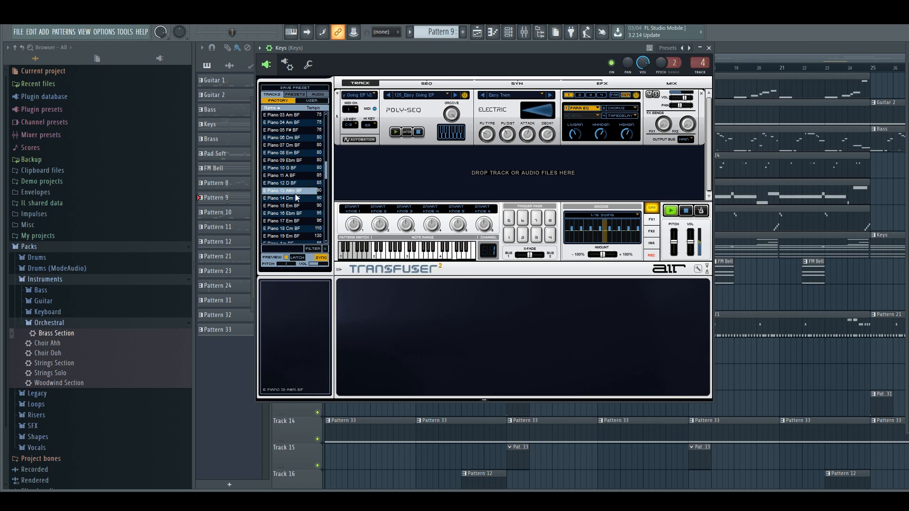
pyautogui.click(295, 194)
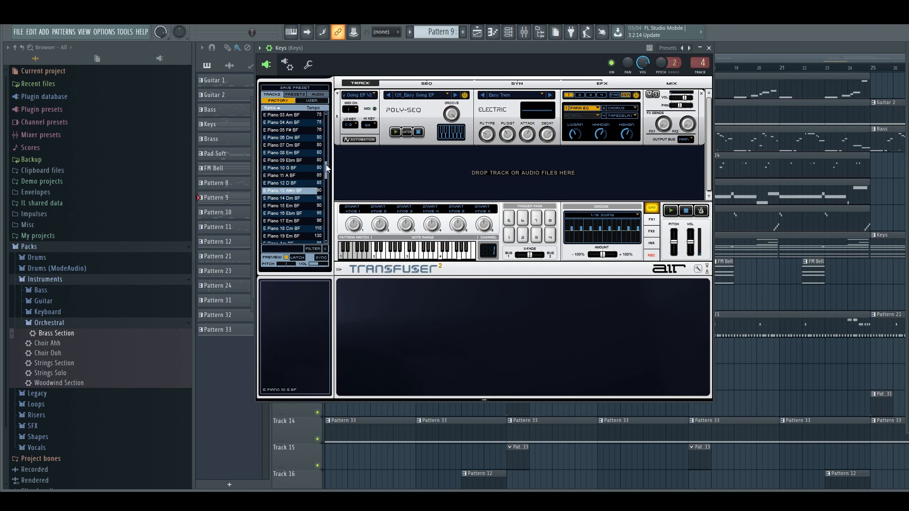
pyautogui.moveTo(326, 165); pyautogui.dragTo(333, 210)
pyautogui.doubleClick(270, 115)
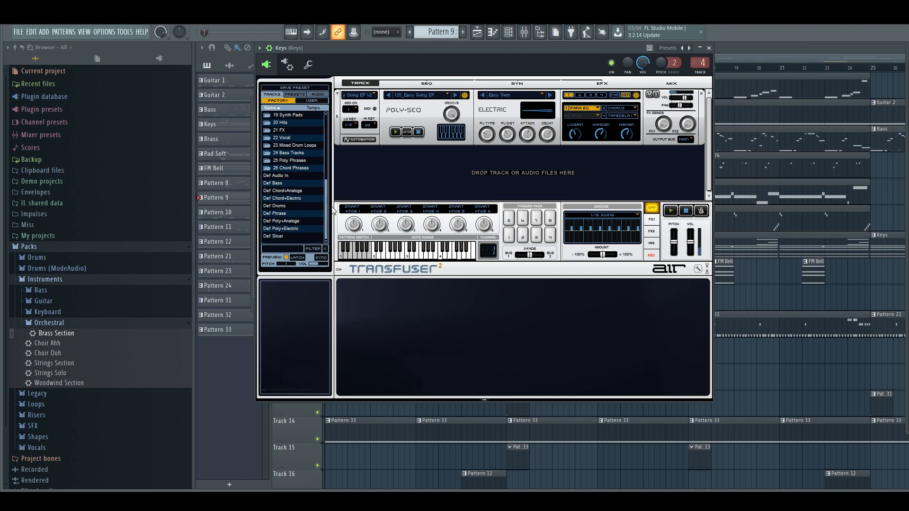
# - Preview the default tracks Def Poly+Analoge and Def Poly+Electric from the factory track list
pyautogui.click(301, 220)
pyautogui.click(285, 228)
pyautogui.click(273, 222)
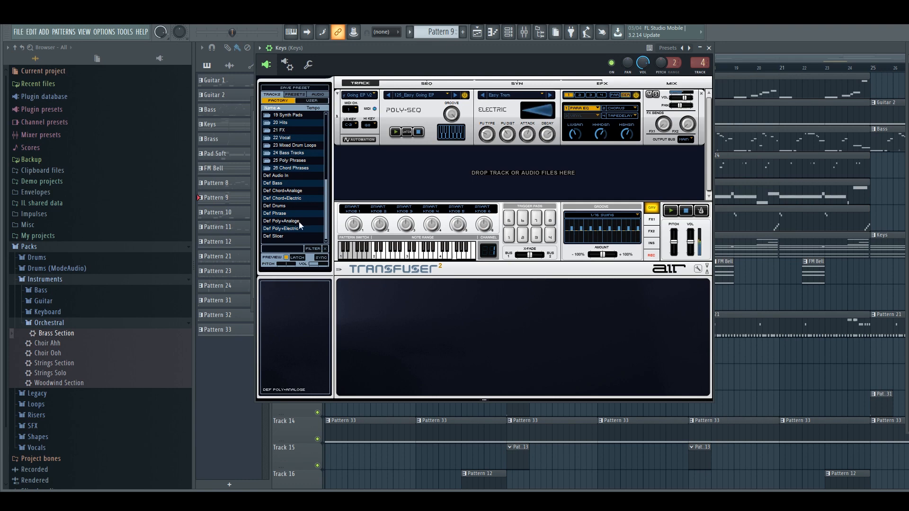
pyautogui.click(290, 228)
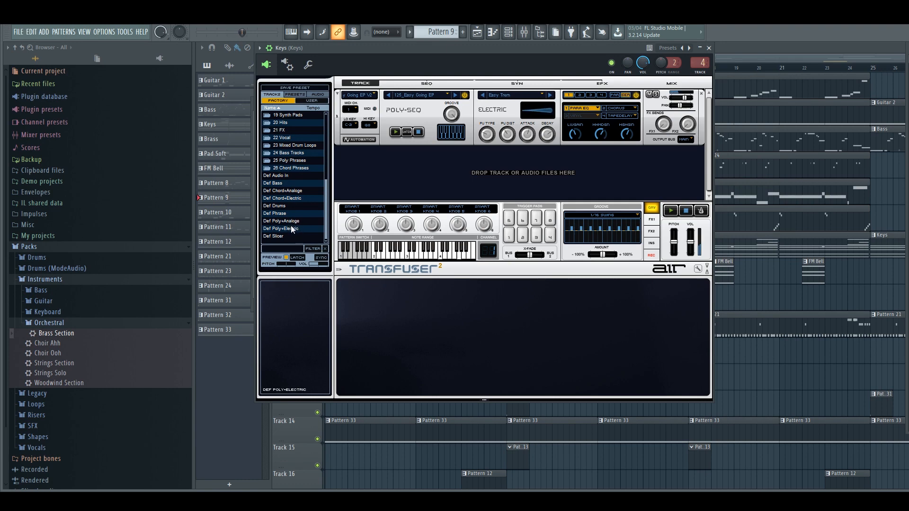
pyautogui.click(278, 222)
pyautogui.click(289, 228)
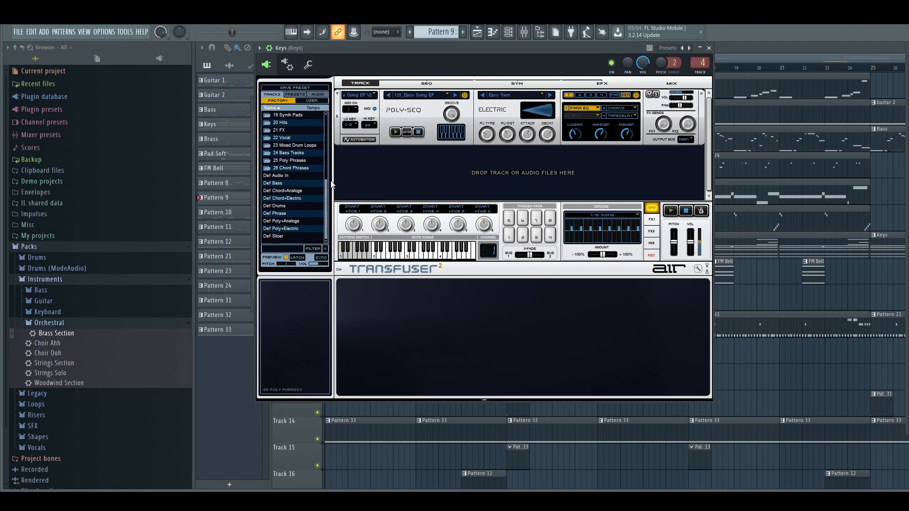
# - Add Def Poly+Analoge as a second track below the electric piano track and set its sequencer's note range to Play Notes
pyautogui.click(296, 222)
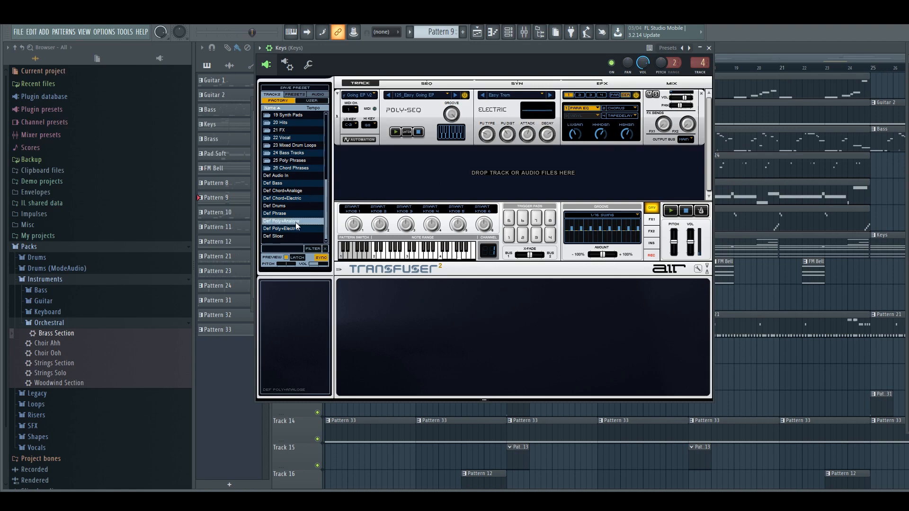
pyautogui.moveTo(297, 226); pyautogui.dragTo(370, 178)
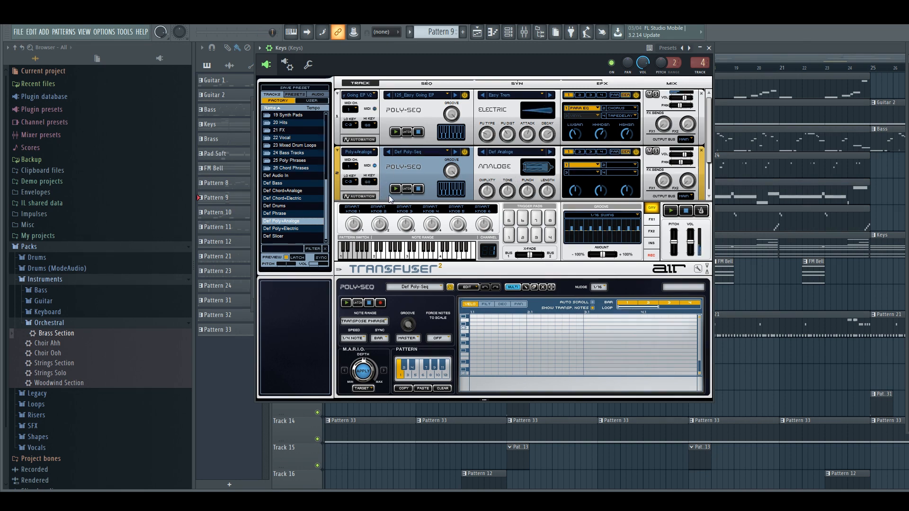
pyautogui.click(650, 94)
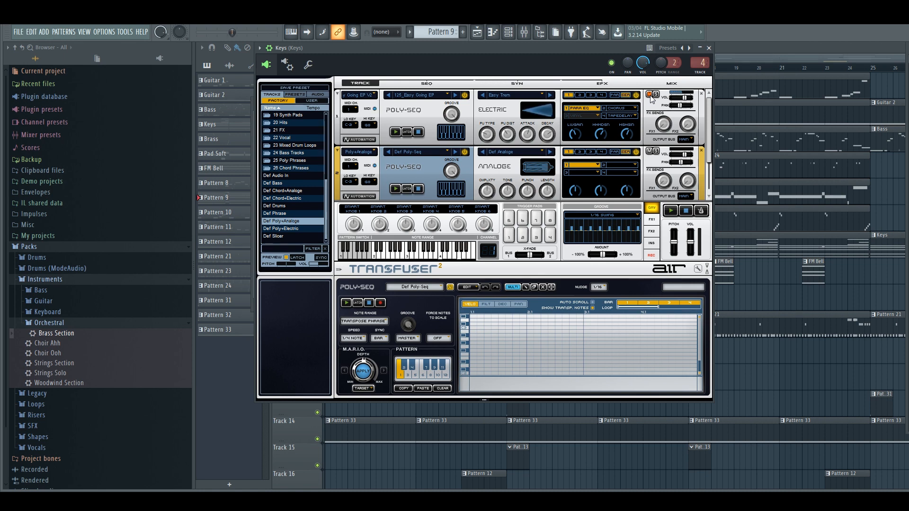
pyautogui.click(651, 97)
pyautogui.click(370, 322)
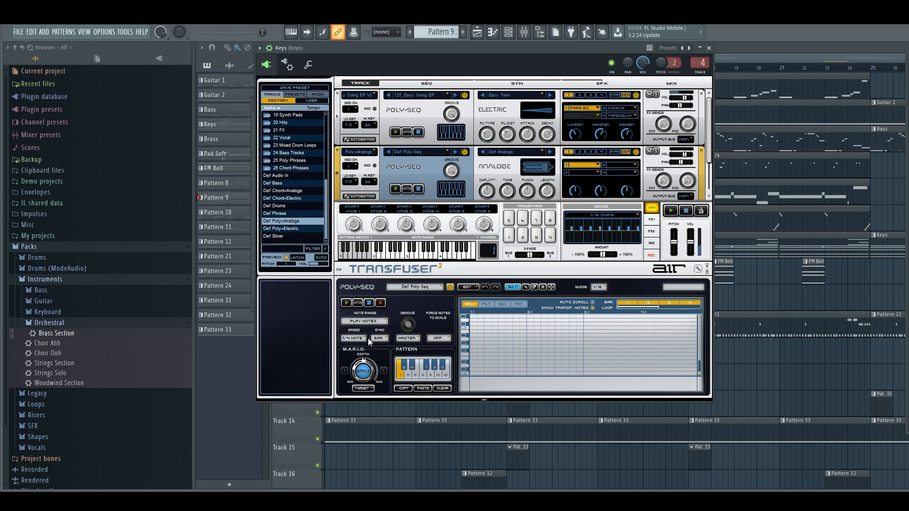
pyautogui.click(368, 338)
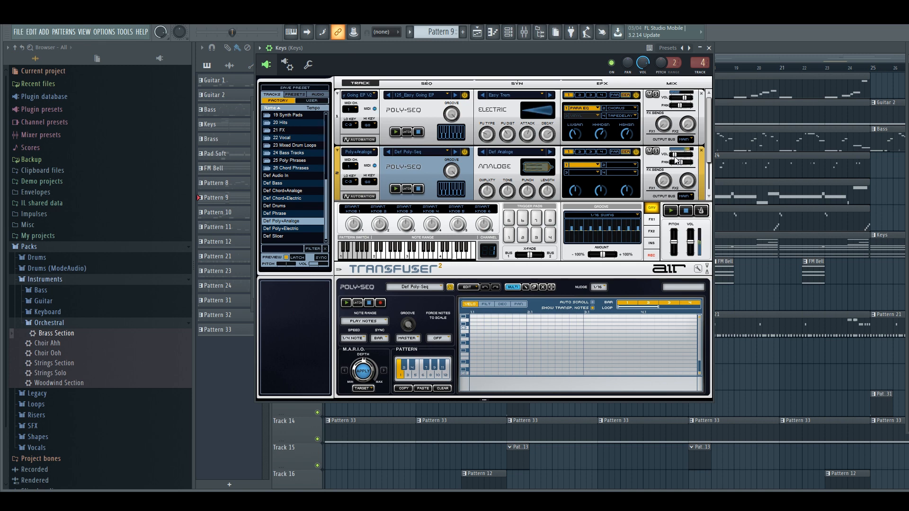
# - Insert a Gater effect in the first effect slot of the Poly+Analoge track
pyautogui.click(598, 163)
pyautogui.moveTo(605, 169)
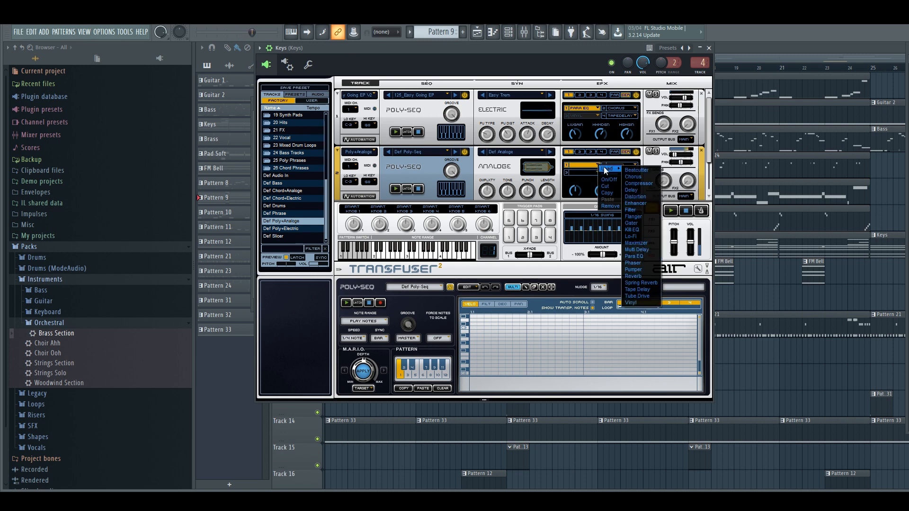
pyautogui.click(647, 223)
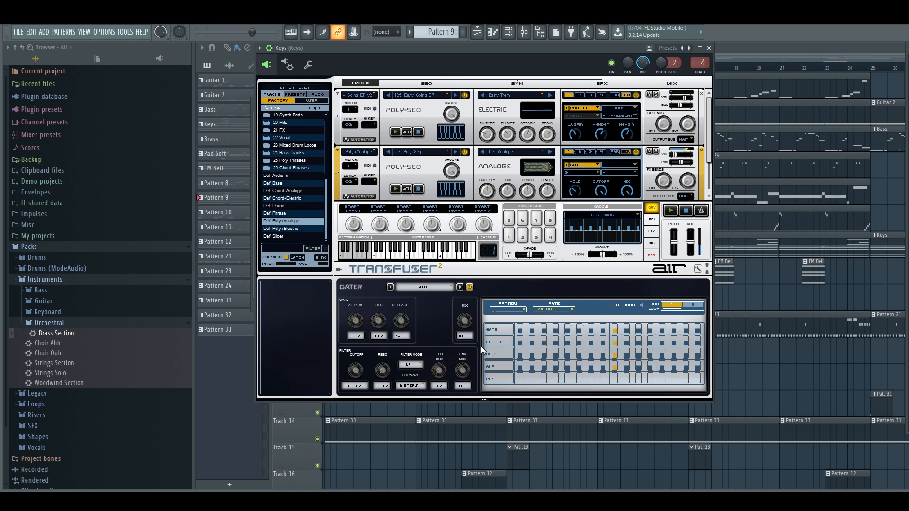
# - Set the Gater's mix to 67 %, its filter cutoff to +34 % and its resonance to +29 %
pyautogui.scroll(-1, 465, 321)
pyautogui.moveTo(470, 334); pyautogui.dragTo(472, 351)
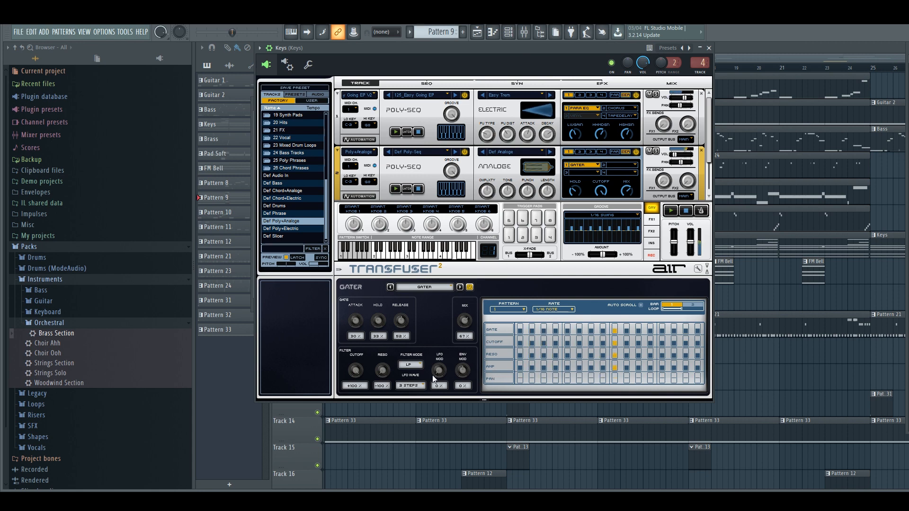
pyautogui.moveTo(354, 385); pyautogui.dragTo(353, 397)
pyautogui.moveTo(383, 368); pyautogui.dragTo(397, 325)
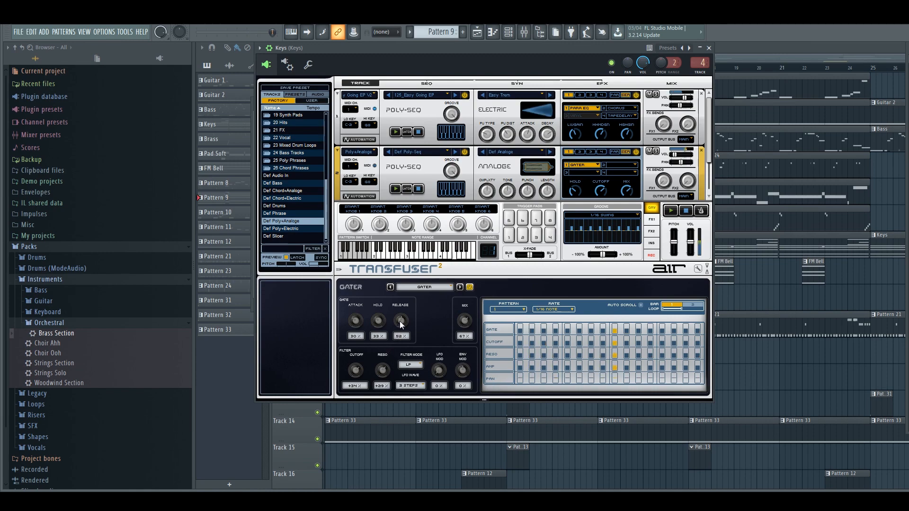